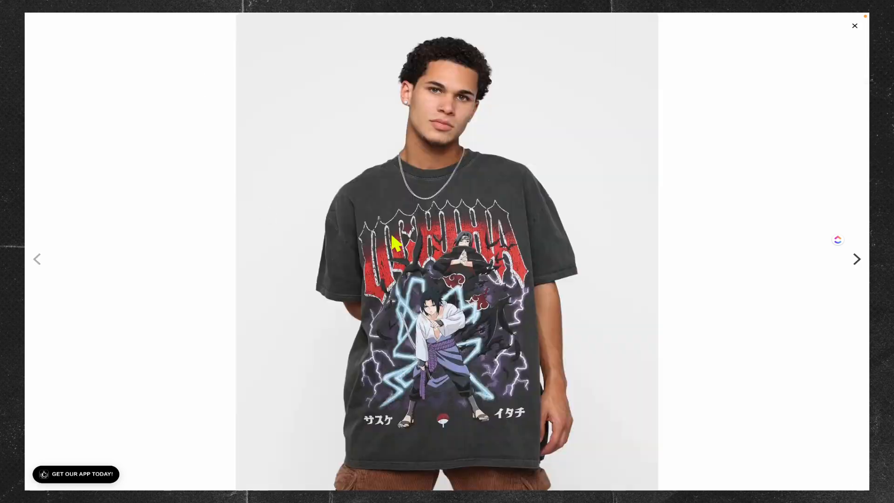
# Look through the enlarged photos and product page of the Goat Crew X Naruto Uchiha Bros vintage T-shirt
pyautogui.click(856, 259)
pyautogui.click(857, 259)
pyautogui.click(857, 258)
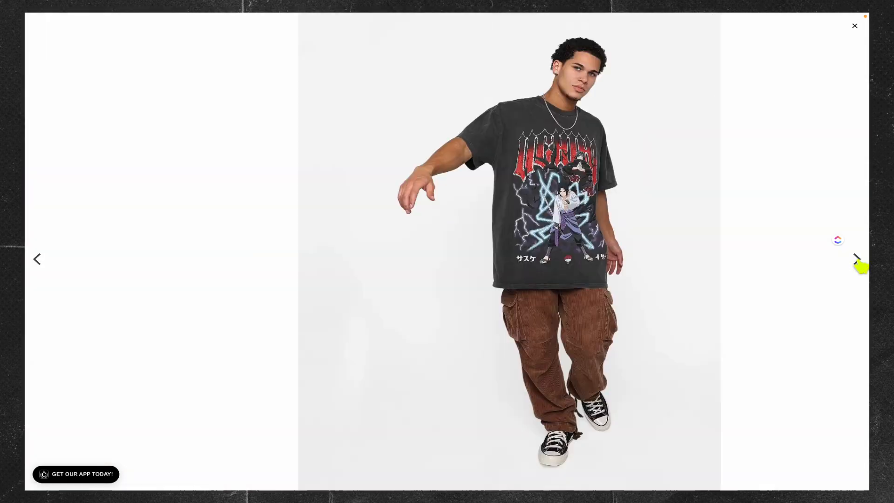
pyautogui.click(857, 259)
pyautogui.click(855, 28)
pyautogui.scroll(-6, 629, 203)
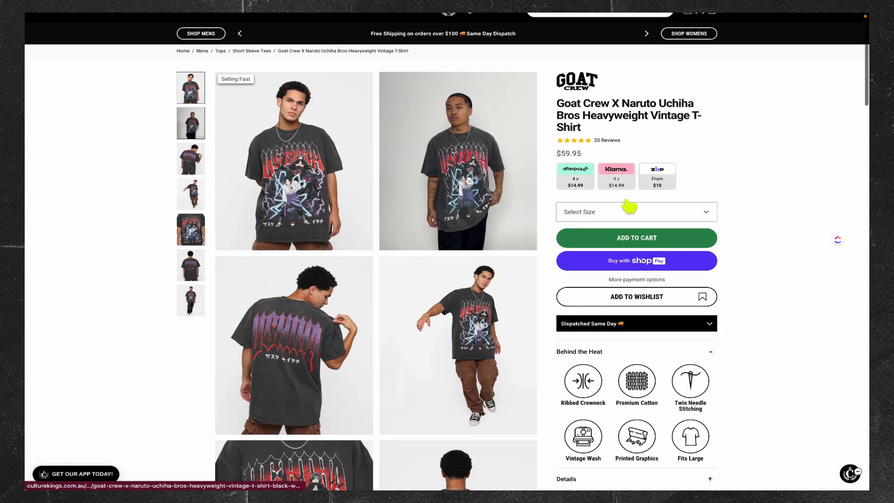
pyautogui.scroll(6, 630, 203)
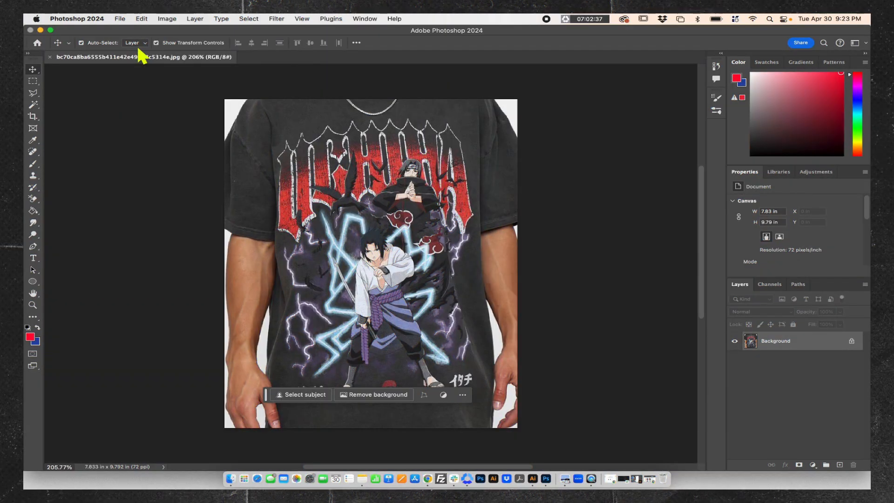
# Switch to Photoshop and create a transparent 12.5 x 18.6 inch RGB document at 300 pixels/inch
pyautogui.click(119, 19)
pyautogui.click(126, 28)
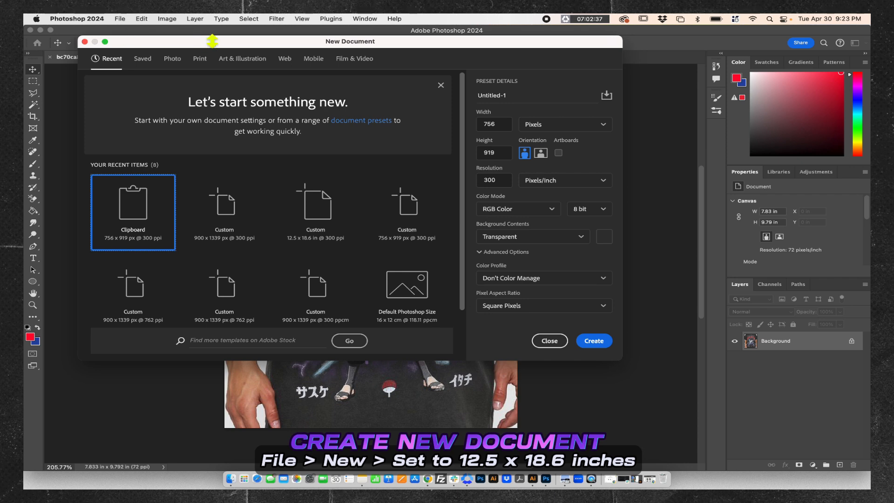
pyautogui.click(320, 212)
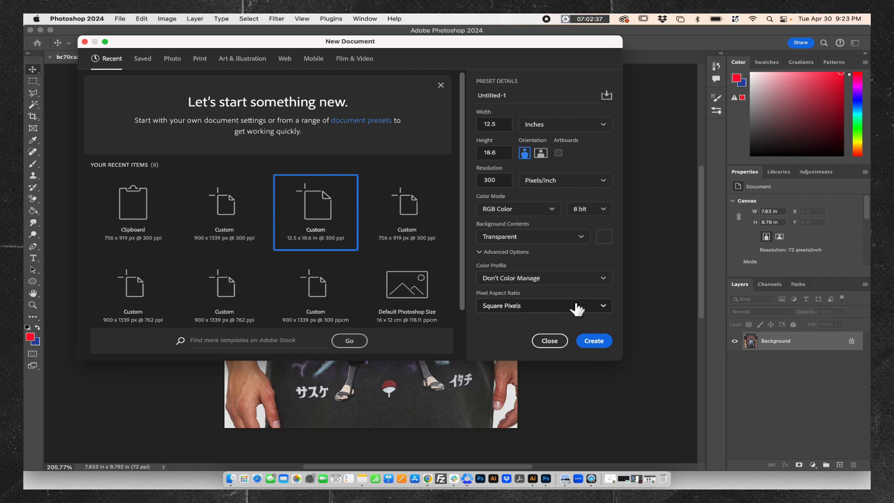
pyautogui.click(588, 343)
pyautogui.hscroll(1, 367, 273)
pyautogui.scroll(-1, 366, 273)
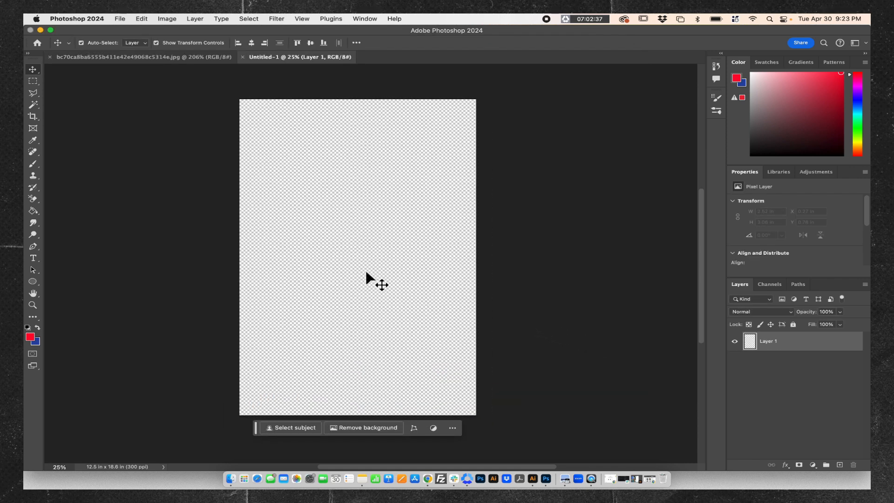
# Place the T-shirt photo in the new document, scale it down and position it in the canvas's upper-right corner
pyautogui.moveTo(565, 200); pyautogui.dragTo(349, 194)
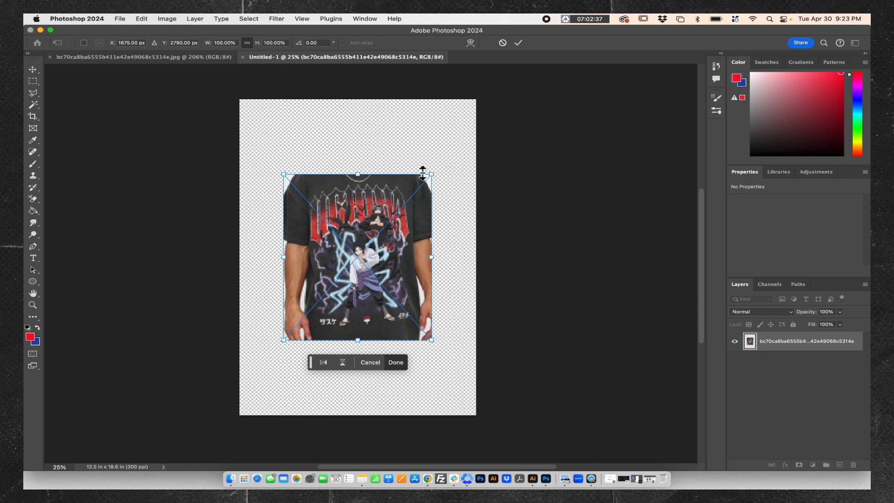
pyautogui.moveTo(434, 173); pyautogui.dragTo(421, 187)
pyautogui.moveTo(384, 263); pyautogui.dragTo(432, 186)
pyautogui.moveTo(408, 256); pyautogui.dragTo(448, 203)
pyautogui.click(518, 42)
# Rename the placed T-shirt photo's layer "Design Reference"
pyautogui.press('z')
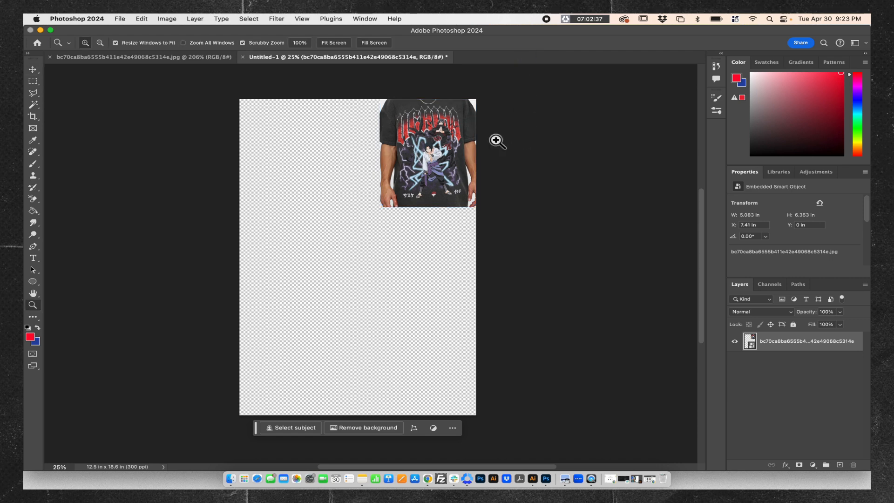
pyautogui.moveTo(496, 140); pyautogui.dragTo(514, 131)
pyautogui.press('v')
pyautogui.press('super+0')
pyautogui.doubleClick(783, 341)
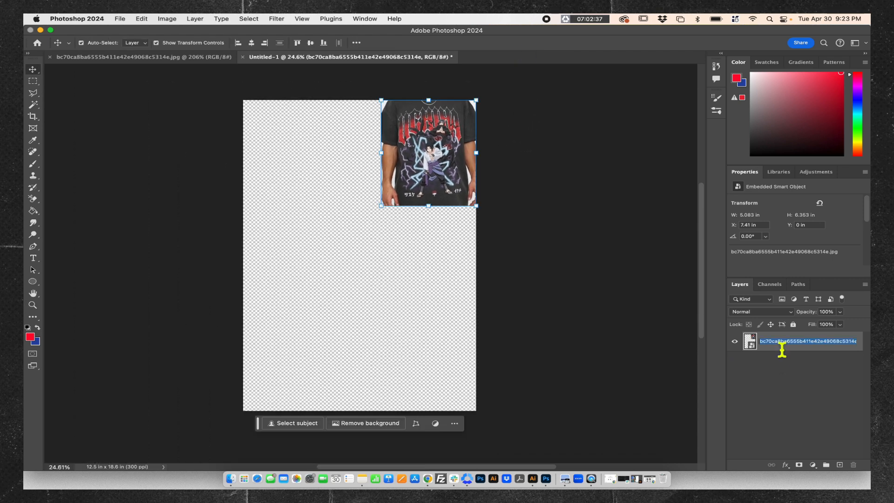
pyautogui.write('Design Reference')
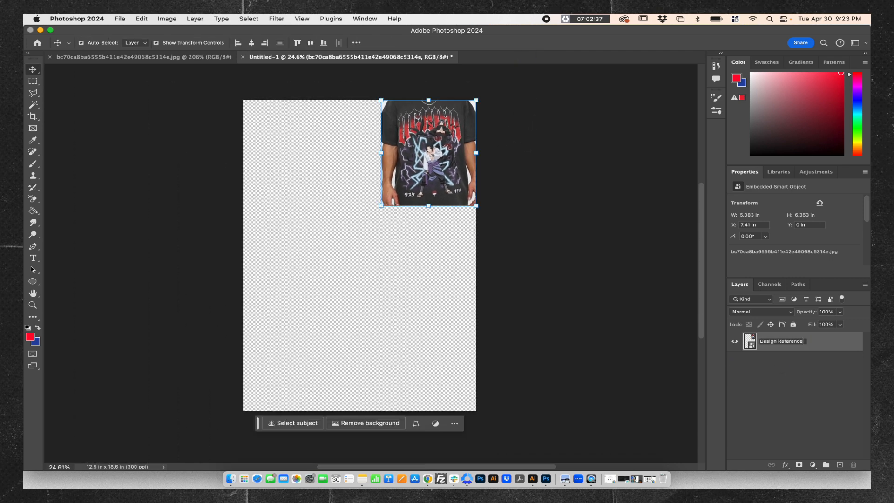
pyautogui.press('Return')
pyautogui.click(452, 272)
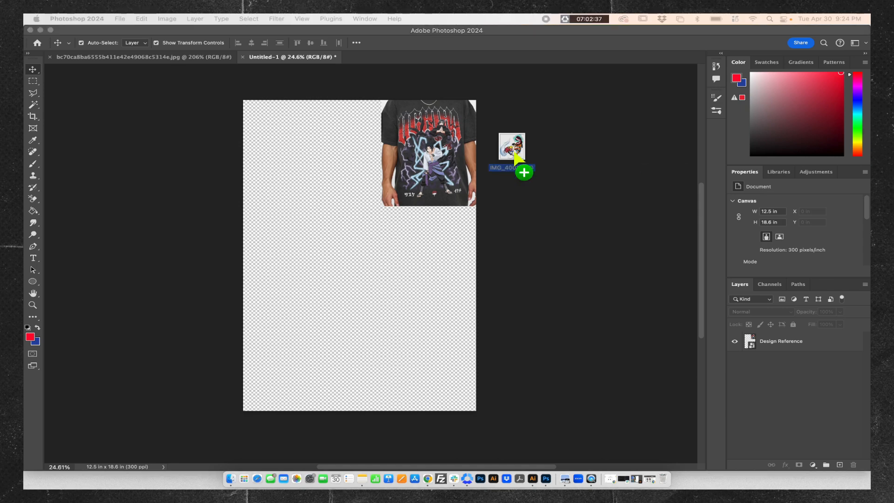
# Place IMG_4001 with the two fighting characters, scaled to about 9 x 10.3 inches and centered horizontally, slightly below the canvas middle
pyautogui.moveTo(517, 157); pyautogui.dragTo(366, 188)
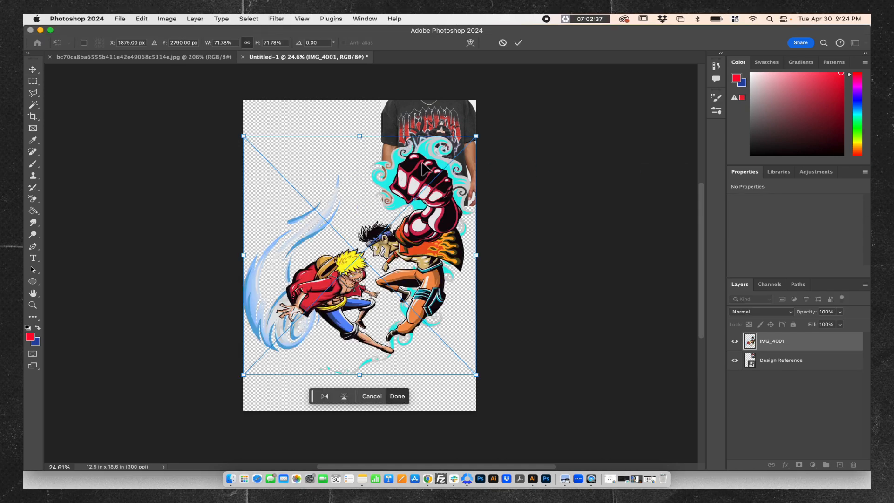
pyautogui.moveTo(475, 138); pyautogui.dragTo(426, 187)
pyautogui.moveTo(397, 269); pyautogui.dragTo(444, 270)
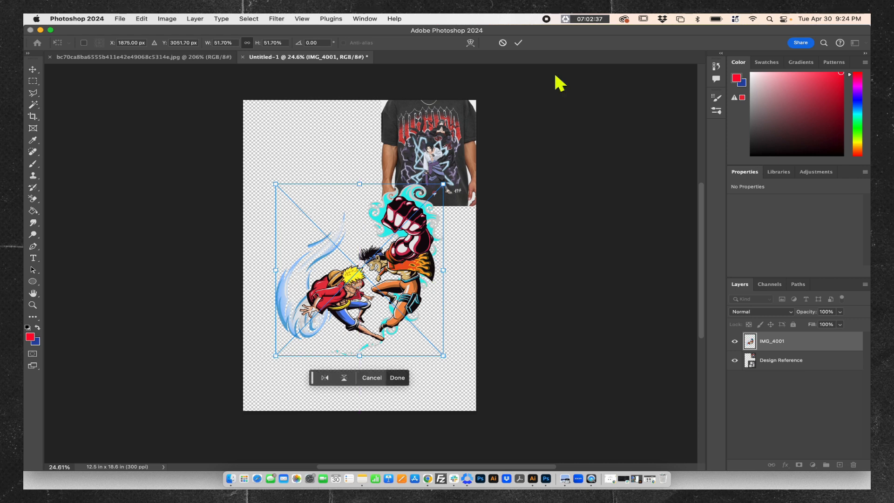
pyautogui.click(518, 43)
pyautogui.click(357, 43)
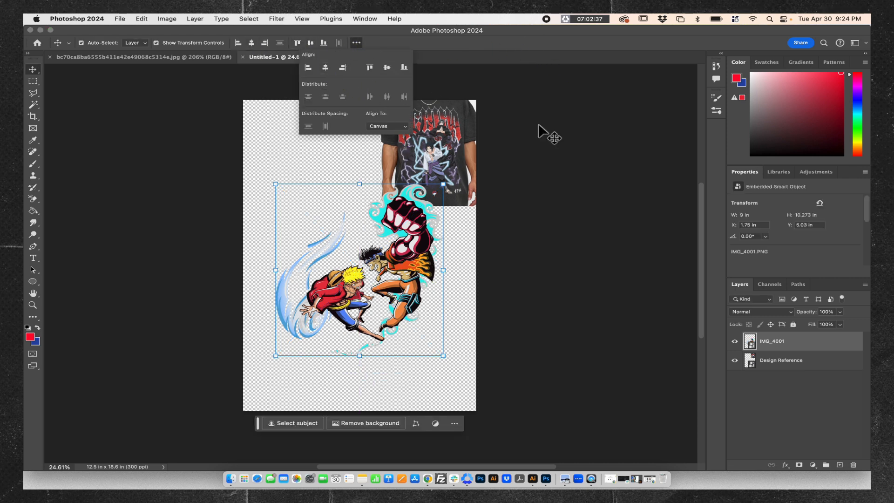
pyautogui.click(543, 134)
# Rename the IMG_4001 layer "Main Image"
pyautogui.doubleClick(768, 343)
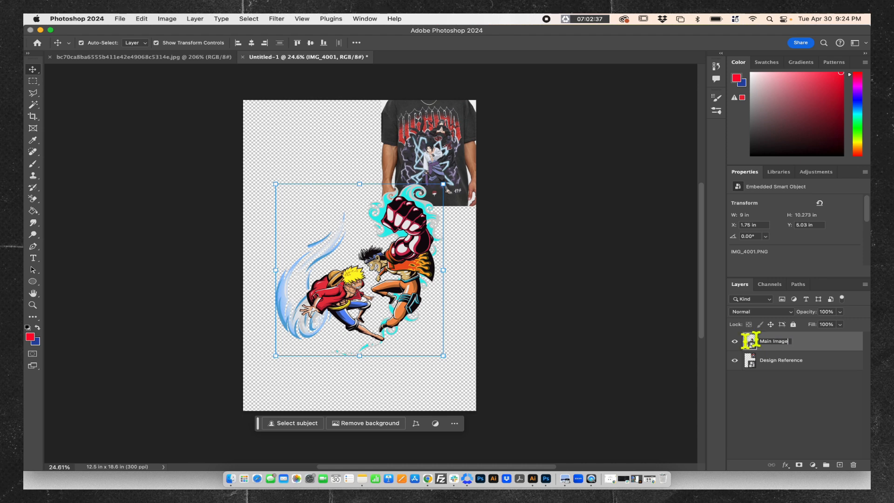
pyautogui.click(593, 301)
pyautogui.click(593, 302)
# Add a black Solid Color fill layer and delete its layer mask
pyautogui.click(813, 465)
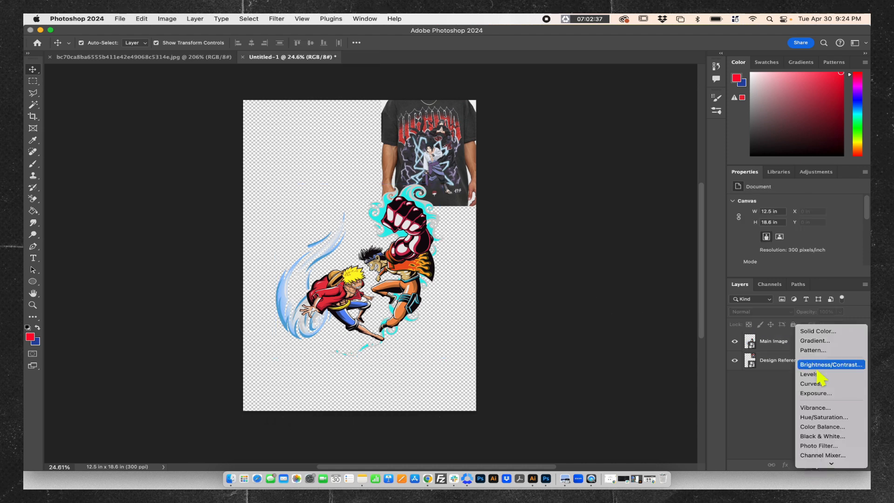
pyautogui.click(806, 338)
pyautogui.write('000000')
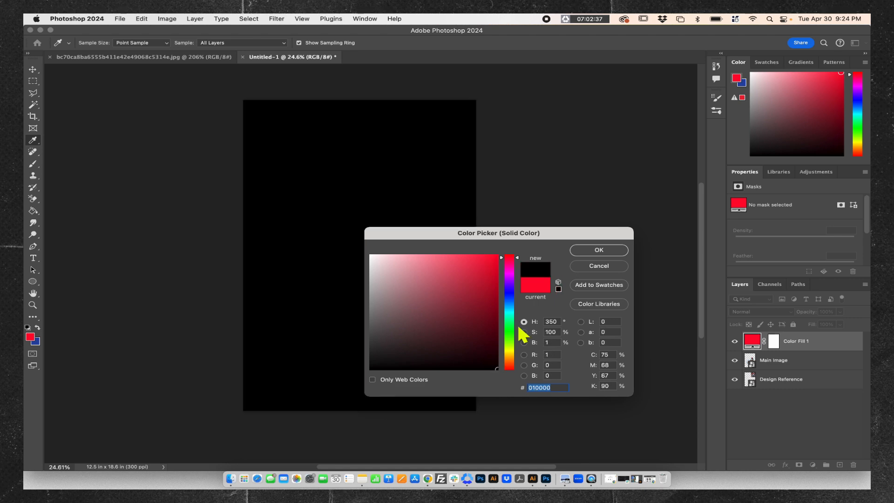
pyautogui.click(576, 252)
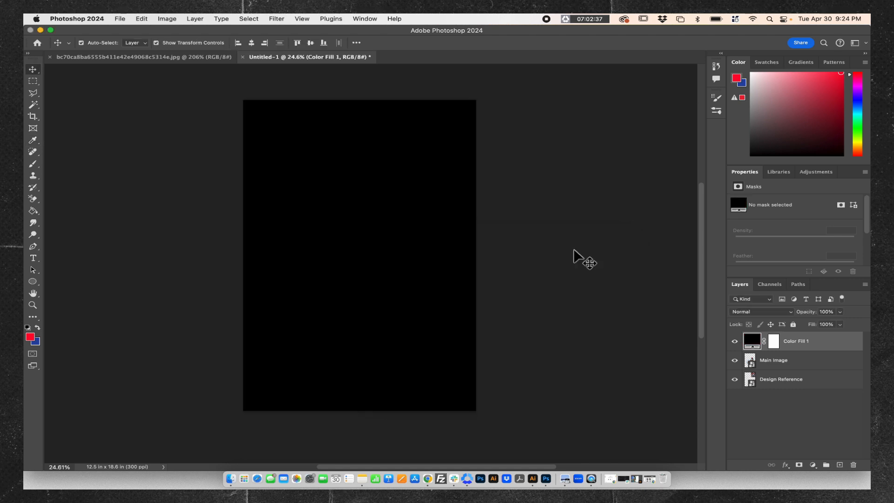
pyautogui.moveTo(774, 342); pyautogui.dragTo(853, 465)
pyautogui.click(489, 180)
# Rename the color fill layer "Background" and move it beneath all other layers
pyautogui.doubleClick(781, 341)
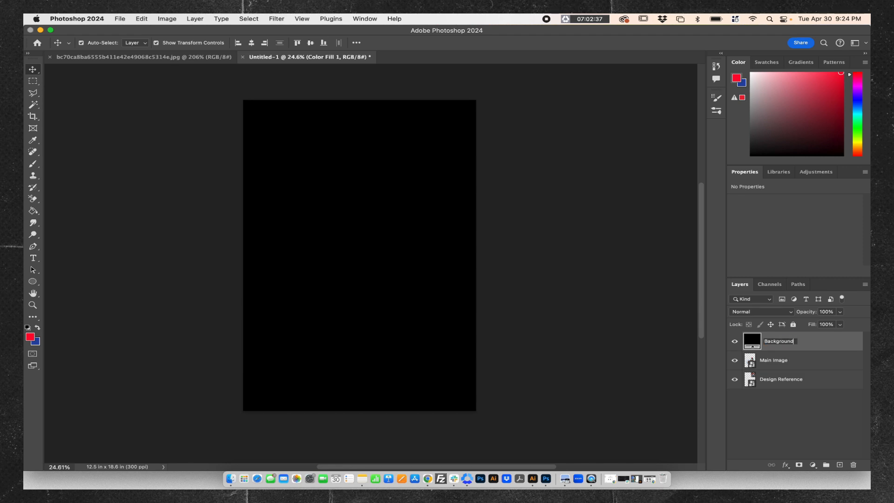
pyautogui.click(794, 408)
pyautogui.moveTo(782, 341); pyautogui.dragTo(787, 394)
pyautogui.click(636, 279)
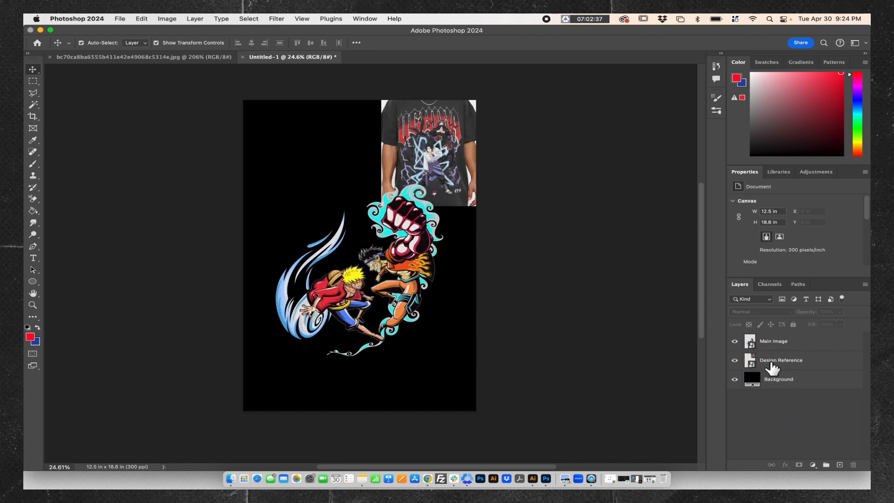
# Scale down the Design Reference photo and move it to the upper-left area of the canvas
pyautogui.click(771, 364)
pyautogui.press('super+t')
pyautogui.moveTo(429, 206); pyautogui.dragTo(305, 180)
pyautogui.click(517, 43)
pyautogui.click(517, 161)
# Place the Glow image at about 76% scale, centered horizontally at the characters' feet
pyautogui.scroll(4, 318, 158)
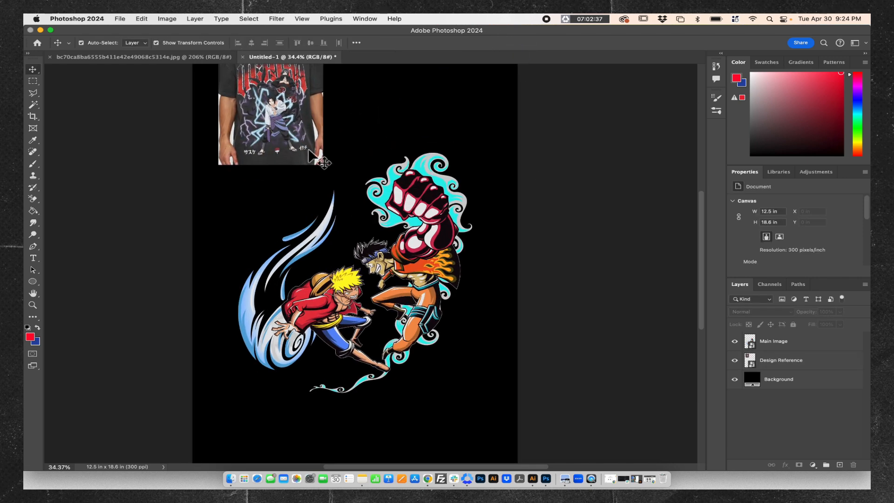
pyautogui.moveTo(799, 120); pyautogui.dragTo(435, 356)
pyautogui.moveTo(491, 244); pyautogui.dragTo(389, 282)
pyautogui.moveTo(337, 358); pyautogui.dragTo(372, 346)
pyautogui.moveTo(434, 336); pyautogui.dragTo(466, 335)
pyautogui.moveTo(419, 366); pyautogui.dragTo(416, 363)
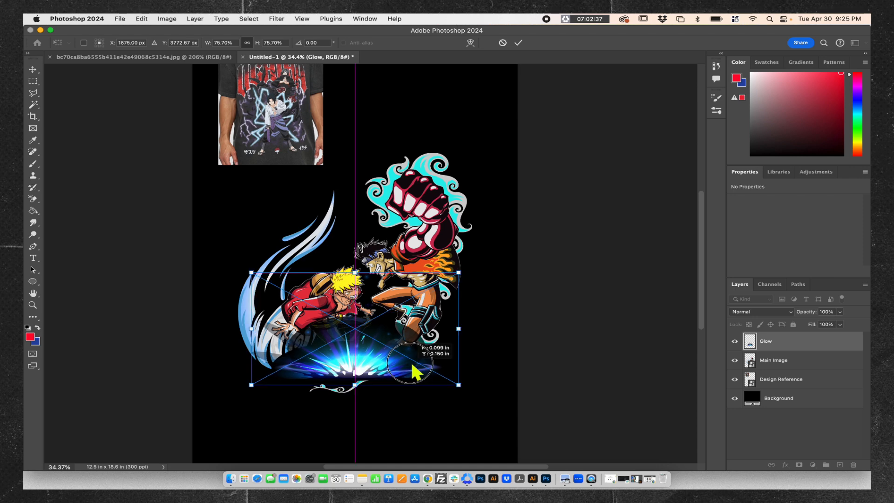
pyautogui.press('Return')
# Move the Glow layer beneath Main Image and enlarge the glow to about 8.5 x 5.1 inches under the characters' feet
pyautogui.moveTo(773, 342); pyautogui.dragTo(773, 368)
pyautogui.moveTo(414, 374); pyautogui.dragTo(418, 382)
pyautogui.press('super+t')
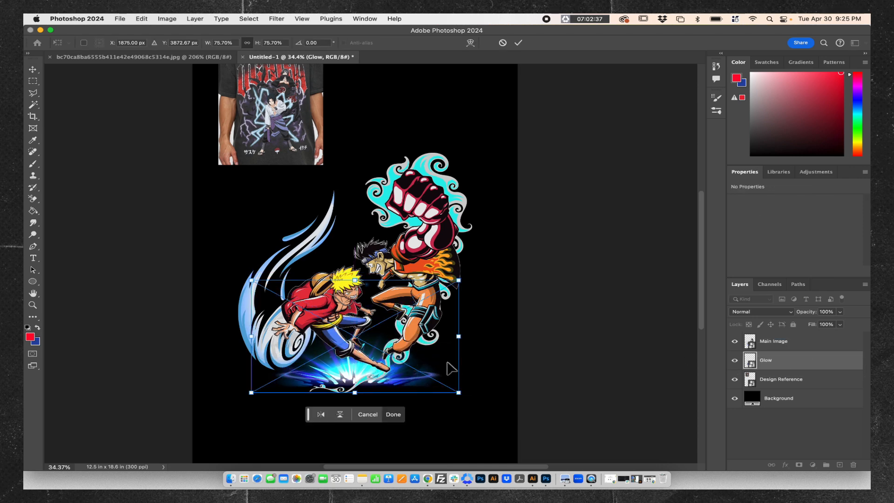
pyautogui.moveTo(458, 336); pyautogui.dragTo(473, 337)
pyautogui.moveTo(412, 383); pyautogui.dragTo(412, 378)
pyautogui.press('Return')
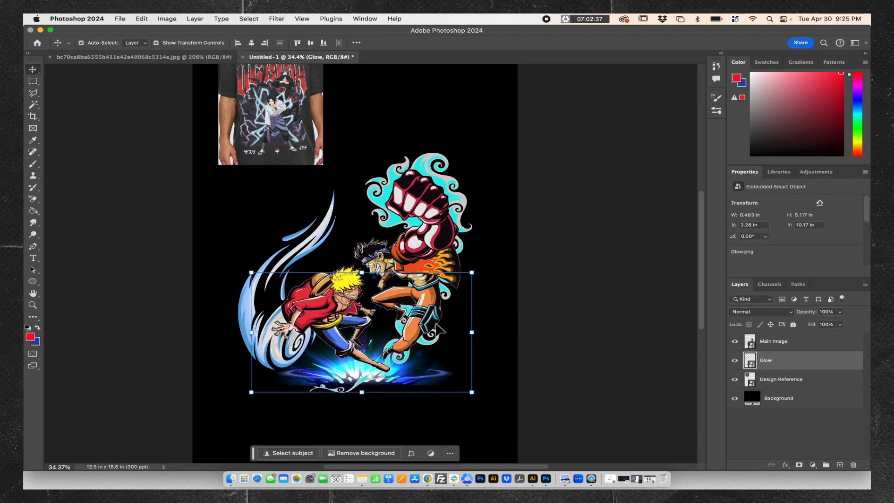
# Center the Glow layer horizontally on the canvas
pyautogui.press('super+minus')
pyautogui.click(520, 278)
pyautogui.click(396, 350)
pyautogui.click(252, 45)
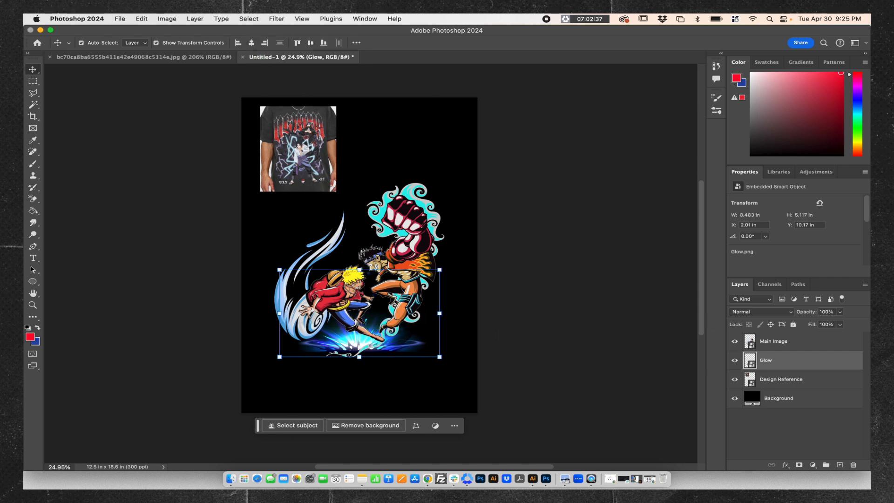
# Enlarge the Glow slightly and realign it to the canvas's horizontal center
pyautogui.moveTo(439, 356); pyautogui.dragTo(461, 366)
pyautogui.press('Return')
pyautogui.click(521, 280)
pyautogui.click(421, 338)
pyautogui.press('Return')
pyautogui.click(252, 43)
pyautogui.click(521, 280)
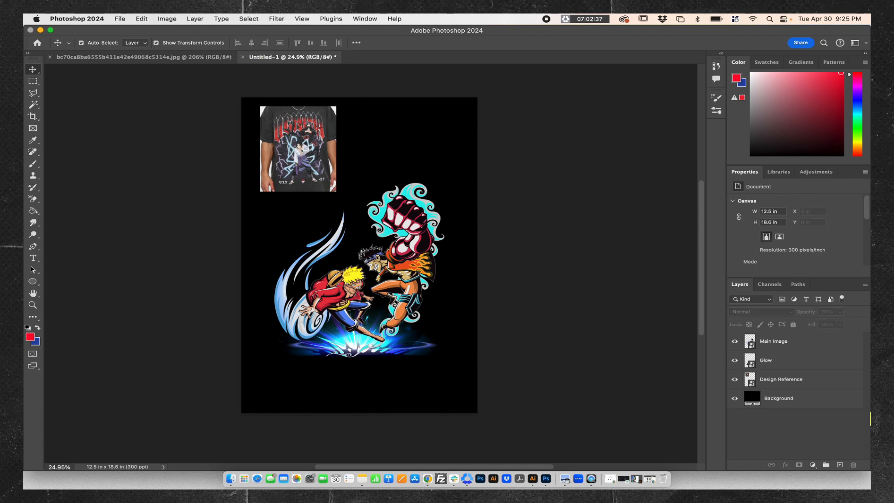
# Place the Thunder image around the characters at about 10.5 x 10.6 inches and move its layer beneath Main Image
pyautogui.moveTo(870, 418); pyautogui.dragTo(353, 247)
pyautogui.moveTo(467, 158); pyautogui.dragTo(429, 190)
pyautogui.moveTo(413, 308); pyautogui.dragTo(431, 303)
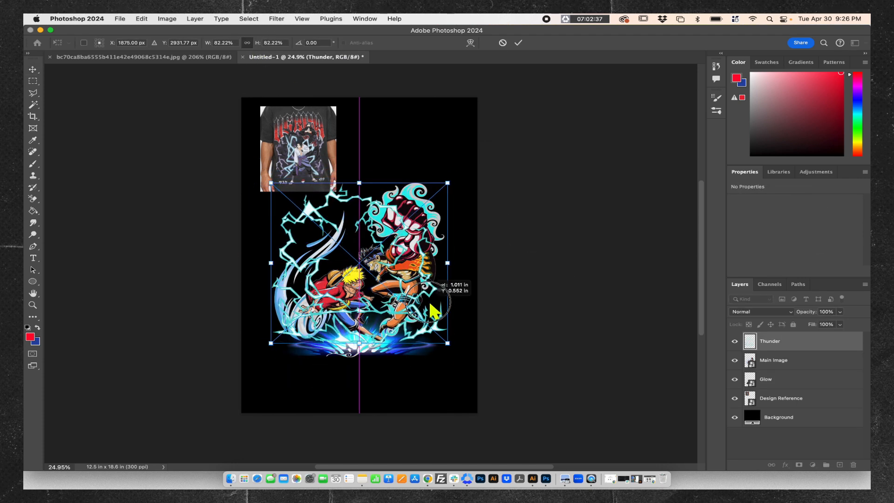
pyautogui.moveTo(359, 183); pyautogui.dragTo(366, 172)
pyautogui.click(519, 43)
pyautogui.click(519, 43)
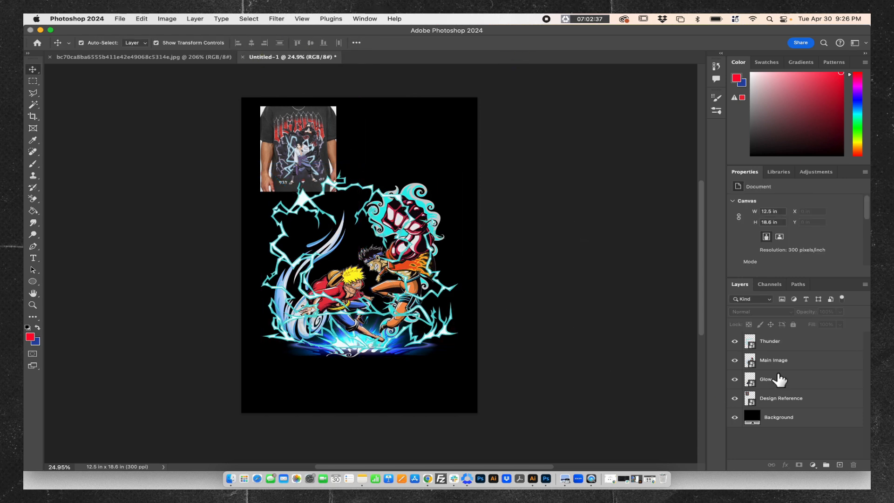
pyautogui.moveTo(777, 379); pyautogui.dragTo(774, 368)
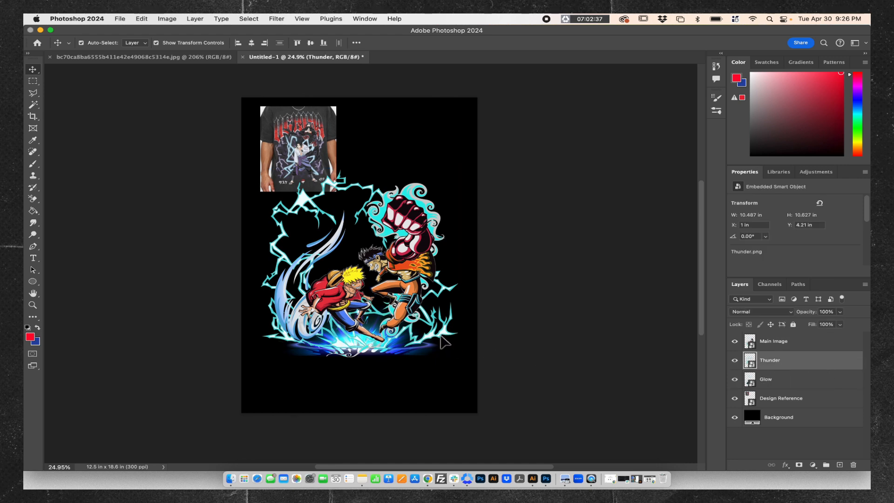
pyautogui.click(559, 294)
# Create an empty layer between Glow and Design Reference and sample the glow's blue as the foreground color
pyautogui.click(840, 465)
pyautogui.moveTo(781, 343); pyautogui.dragTo(781, 407)
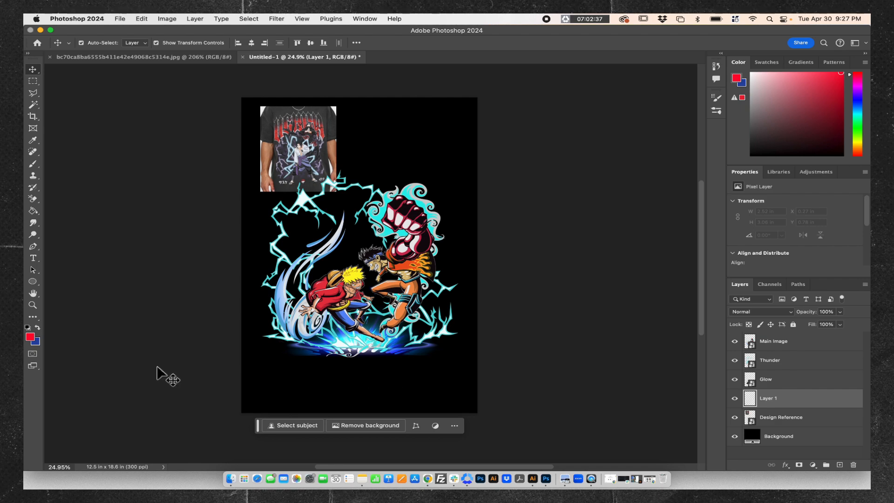
pyautogui.scroll(8, 407, 379)
pyautogui.scroll(-3, 396, 380)
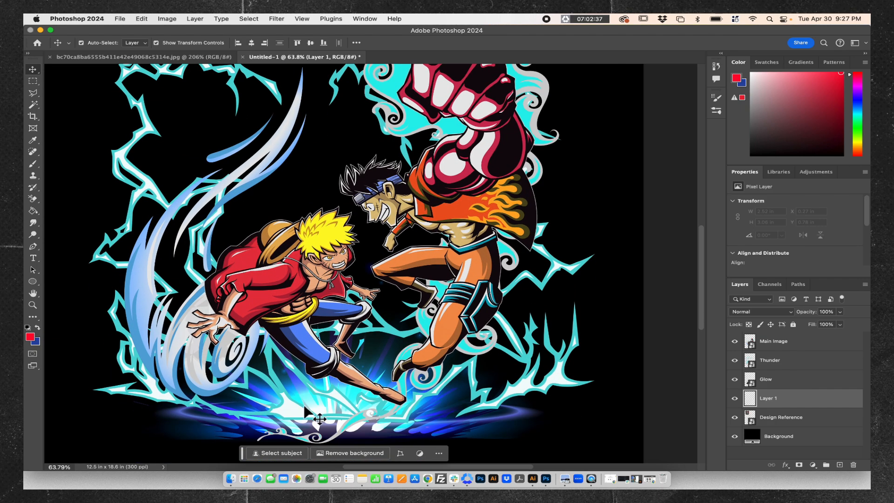
pyautogui.press('i')
pyautogui.click(434, 426)
# Paint a soft blue haze behind the characters on the empty layer with a 1700 px brush
pyautogui.scroll(-8, 257, 202)
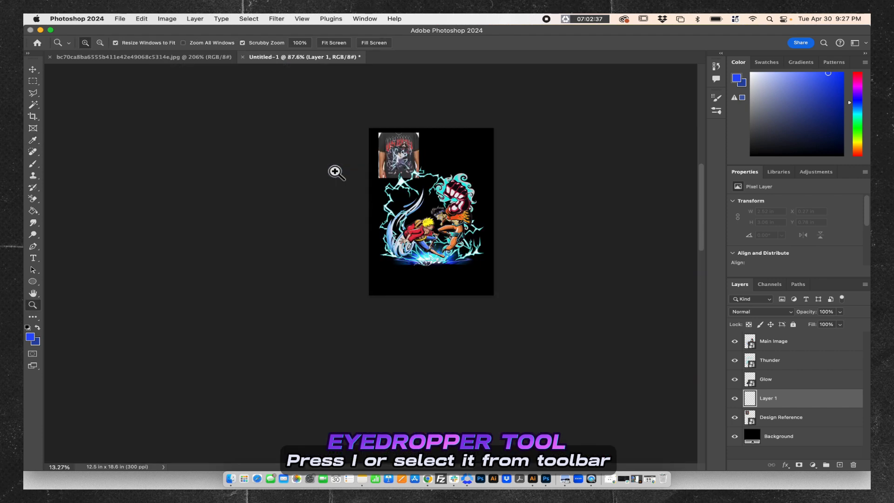
pyautogui.click(34, 164)
pyautogui.click(95, 44)
pyautogui.moveTo(122, 71); pyautogui.dragTo(134, 72)
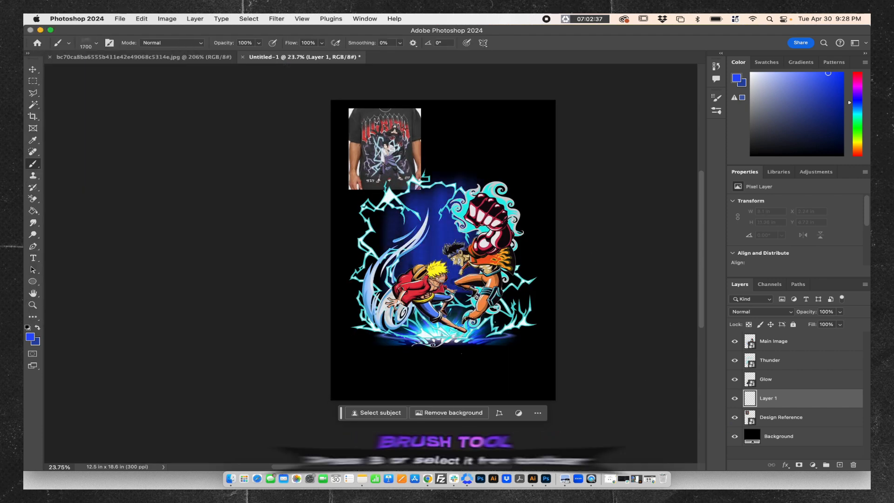
pyautogui.moveTo(462, 320)
pyautogui.mouseDown()
pyautogui.moveTo(471, 298)
pyautogui.moveTo(405, 261)
pyautogui.moveTo(392, 217)
pyautogui.mouseUp()
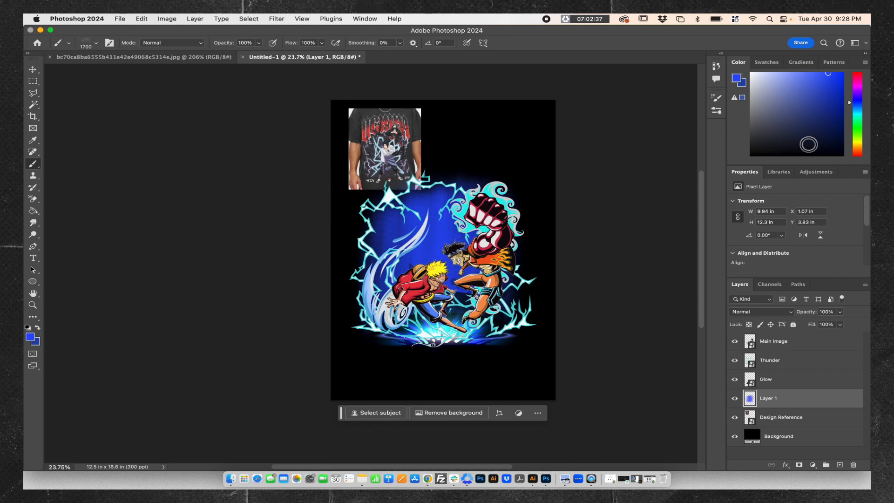
# Pick a bright cyan, blend it softly into the blue haze with a 1500 px brush, and name that layer Glow Shadow
pyautogui.click(848, 116)
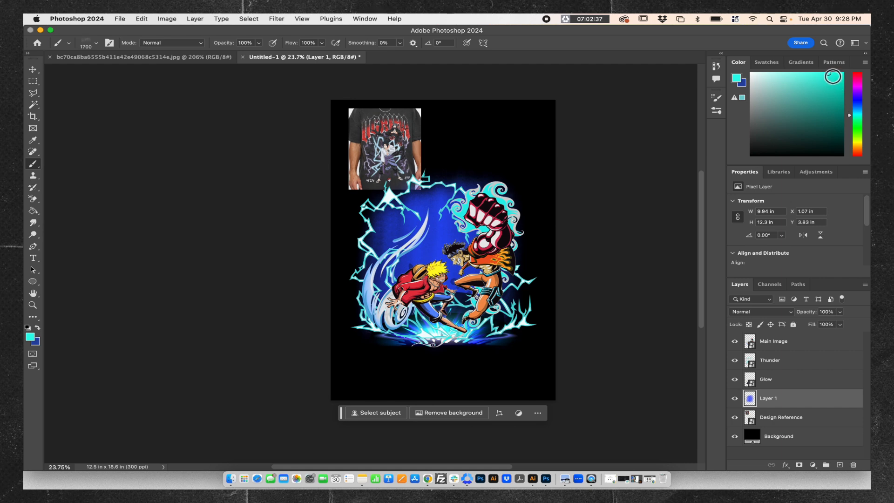
pyautogui.click(825, 86)
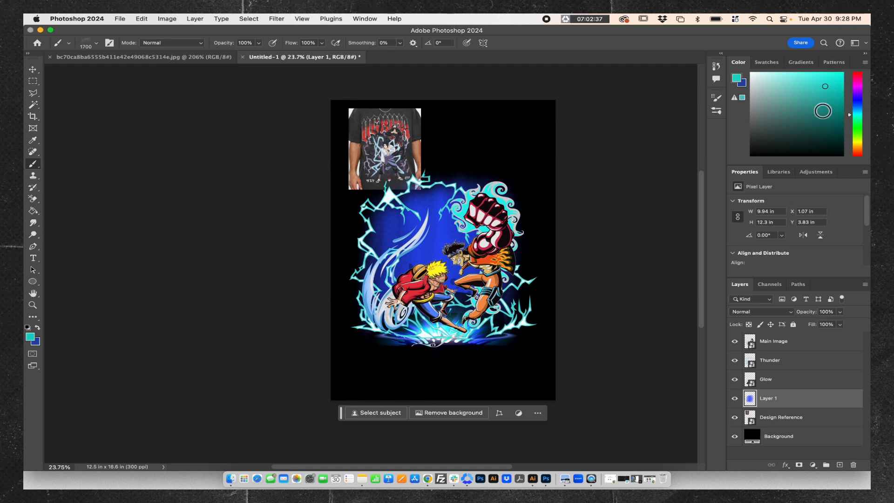
pyautogui.moveTo(860, 115); pyautogui.dragTo(860, 113)
pyautogui.click(825, 79)
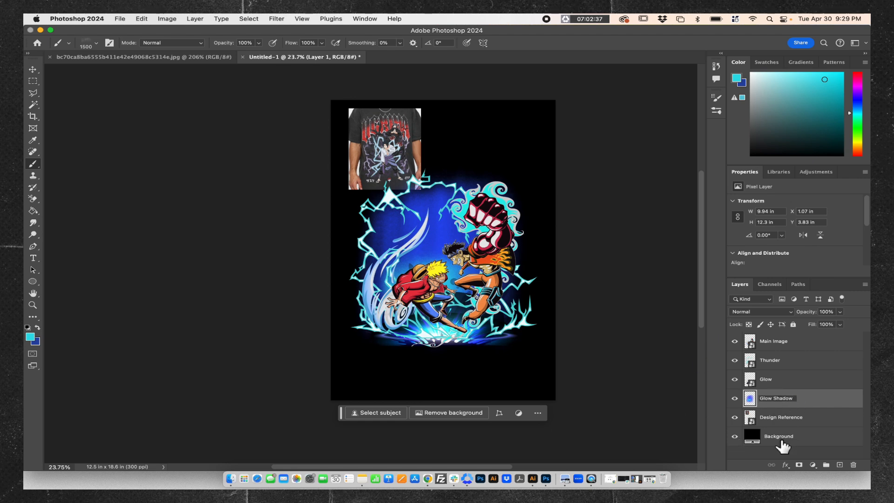
pyautogui.click(736, 437)
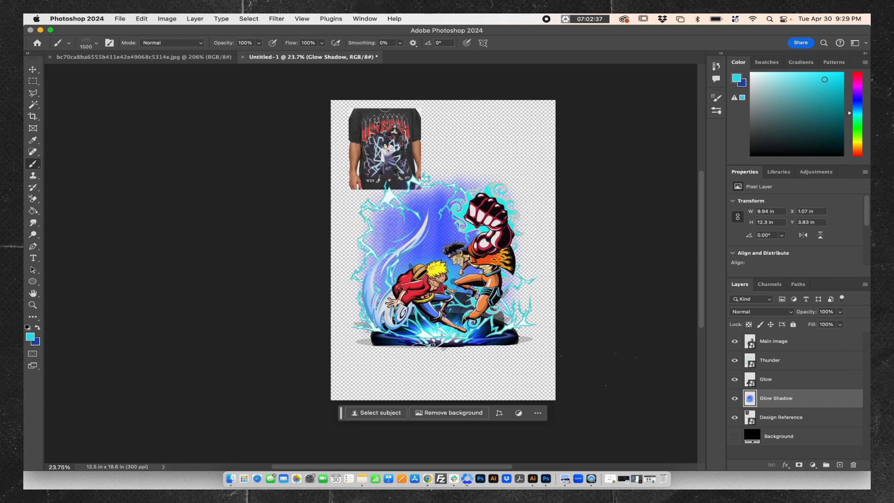
pyautogui.click(736, 436)
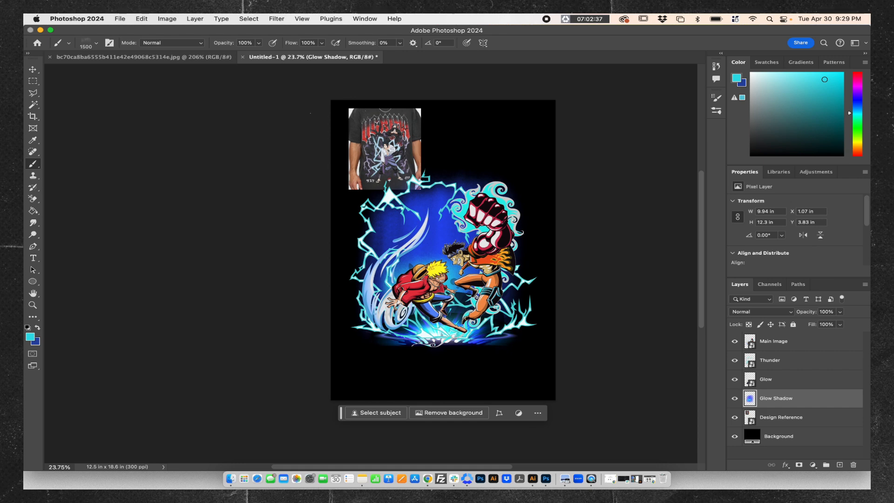
# Place smoke-01 between Glow and Glow Shadow, scaled to about 48% and rotated about 15°, above and behind the blond character
pyautogui.moveTo(622, 172); pyautogui.dragTo(443, 214)
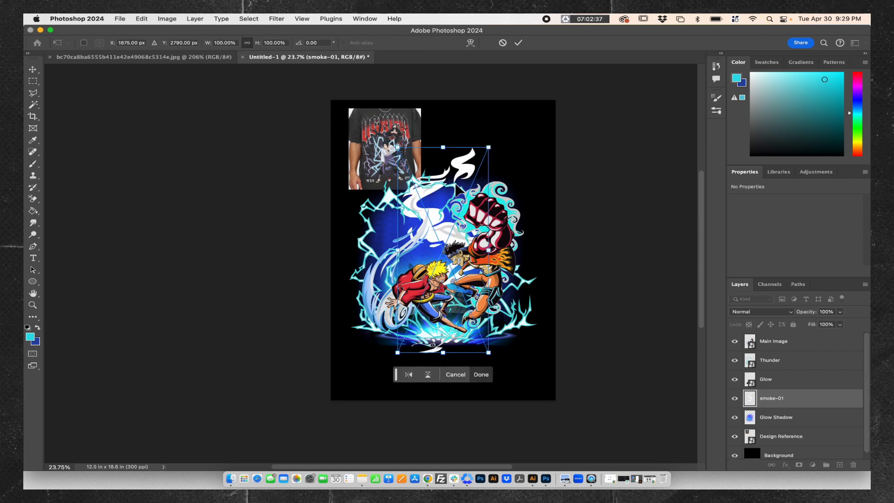
pyautogui.moveTo(487, 161); pyautogui.dragTo(480, 250)
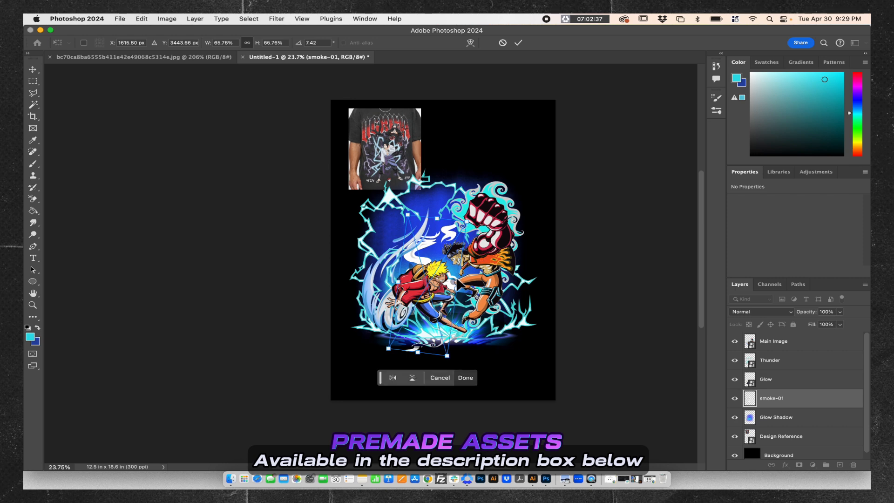
pyautogui.moveTo(453, 290); pyautogui.dragTo(413, 217)
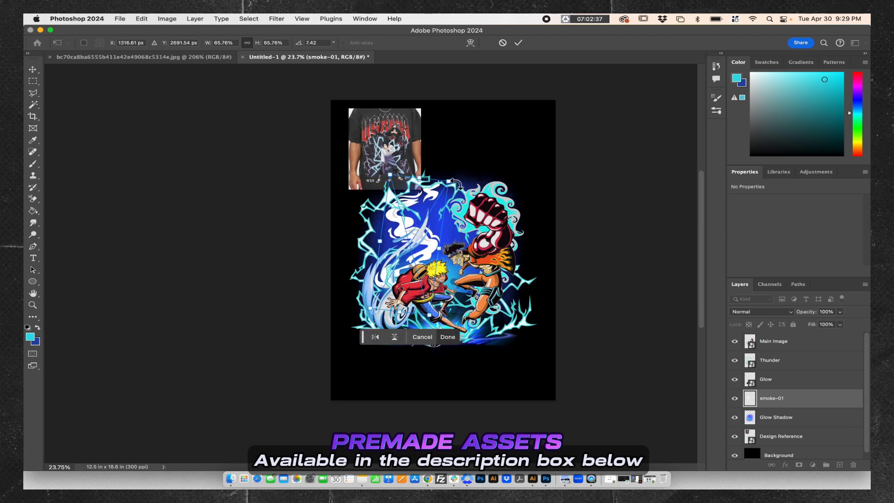
pyautogui.moveTo(454, 182); pyautogui.dragTo(423, 198)
pyautogui.moveTo(419, 260); pyautogui.dragTo(426, 248)
pyautogui.moveTo(439, 195)
pyautogui.mouseDown()
pyautogui.moveTo(433, 205)
pyautogui.moveTo(447, 204)
pyautogui.mouseUp()
pyautogui.moveTo(425, 261); pyautogui.dragTo(434, 259)
pyautogui.press('Return')
# Place smoke-02 above smoke-01 behind the orange-clad character, about 3.9 x 4.54 inches and rotated 71.09°
pyautogui.moveTo(24, 262); pyautogui.dragTo(368, 263)
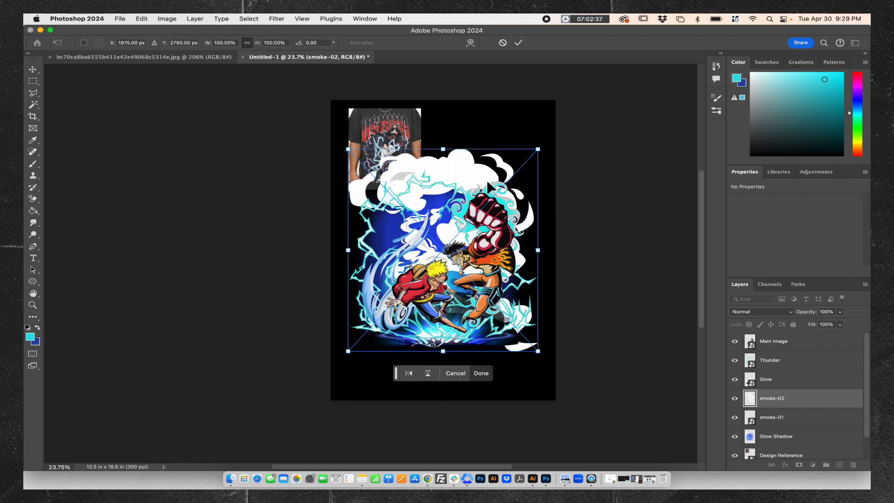
pyautogui.moveTo(536, 150); pyautogui.dragTo(414, 283)
pyautogui.moveTo(413, 349); pyautogui.dragTo(378, 356)
pyautogui.moveTo(371, 346)
pyautogui.mouseDown()
pyautogui.moveTo(484, 318)
pyautogui.moveTo(535, 294)
pyautogui.moveTo(526, 284)
pyautogui.moveTo(521, 306)
pyautogui.moveTo(523, 270)
pyautogui.mouseUp()
pyautogui.press('Return')
pyautogui.scroll(1, 531, 276)
pyautogui.press('super+t')
pyautogui.press('Return')
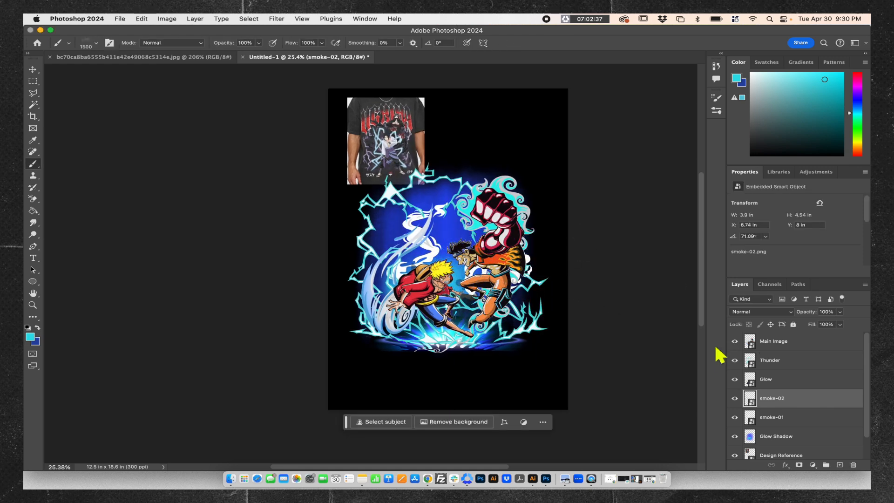
# Duplicate smoke-01 and fit the copy behind the orange-clad character's head, flipped vertically, scaled to about 34% and rotated -38.92°
pyautogui.click(792, 421)
pyautogui.press('super+j')
pyautogui.press('super+t')
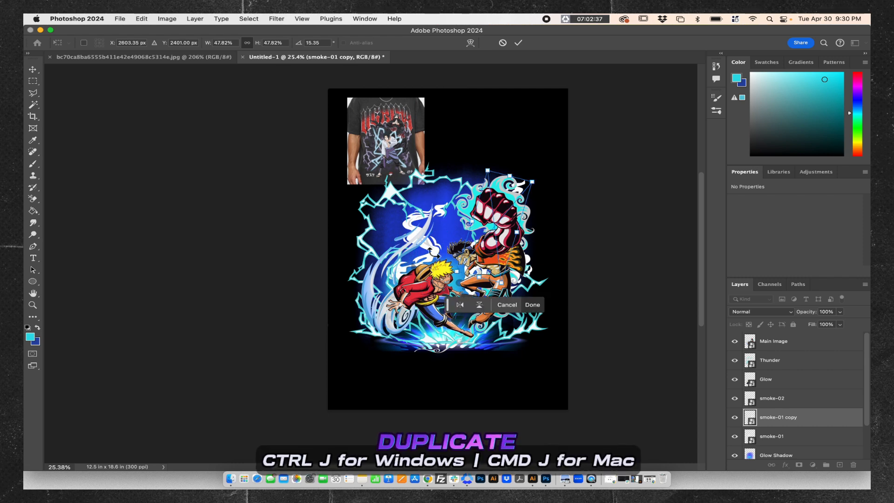
pyautogui.moveTo(503, 191); pyautogui.dragTo(479, 141)
pyautogui.click(463, 276)
pyautogui.moveTo(539, 167); pyautogui.dragTo(486, 156)
pyautogui.moveTo(507, 164); pyautogui.dragTo(496, 245)
pyautogui.moveTo(547, 219); pyautogui.dragTo(502, 247)
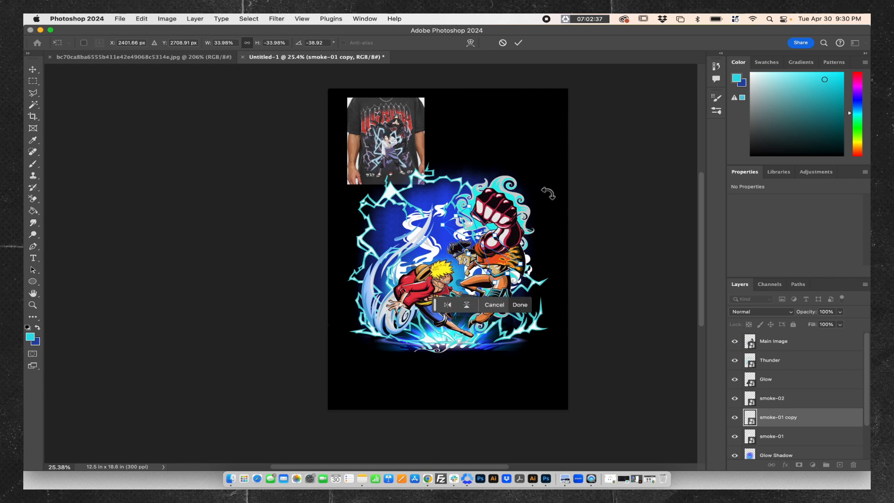
pyautogui.press('Return')
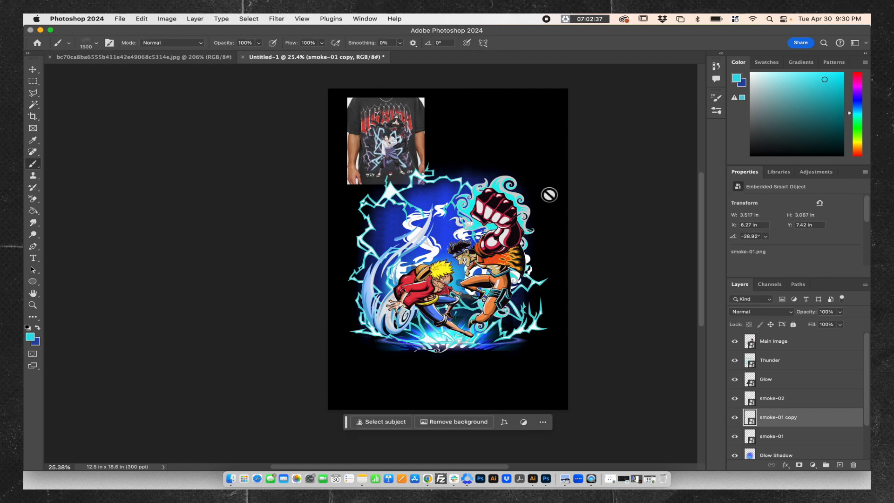
# Shift smoke-02 down and outward to X 6.98 in, Y 8.94 in, beside the orange-clad character
pyautogui.click(776, 403)
pyautogui.press('super+t')
pyautogui.moveTo(510, 288); pyautogui.dragTo(518, 303)
pyautogui.press('Return')
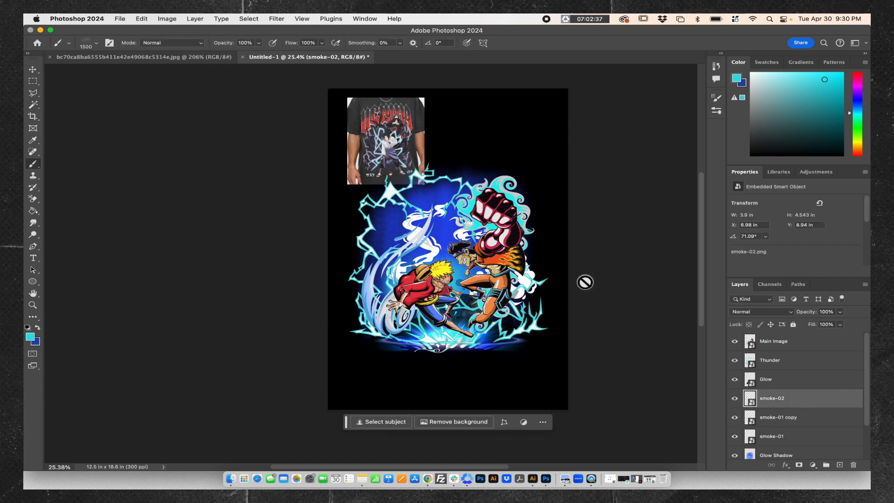
# Narrow the Thunder image to about 10.24 inches wide and center it horizontally on the canvas
pyautogui.hotkey('alt', ']')
pyautogui.hotkey('alt', ']')
pyautogui.press('super+t')
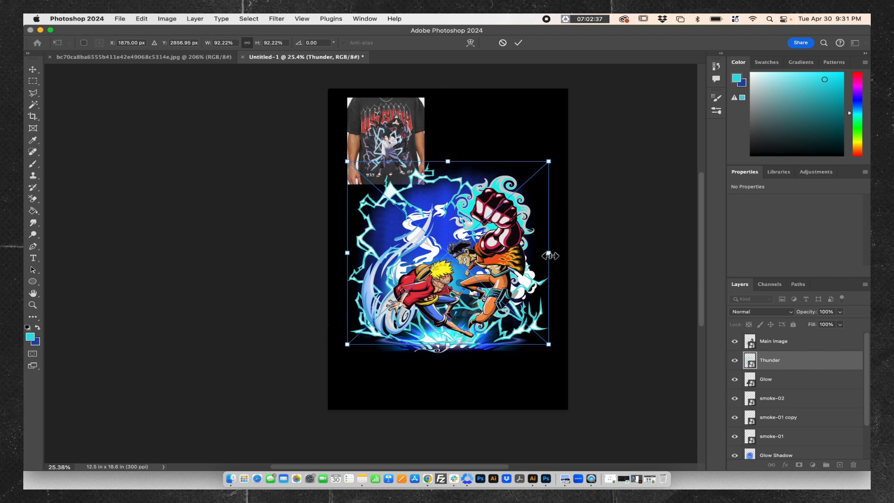
pyautogui.moveTo(549, 253); pyautogui.dragTo(549, 255)
pyautogui.press('b')
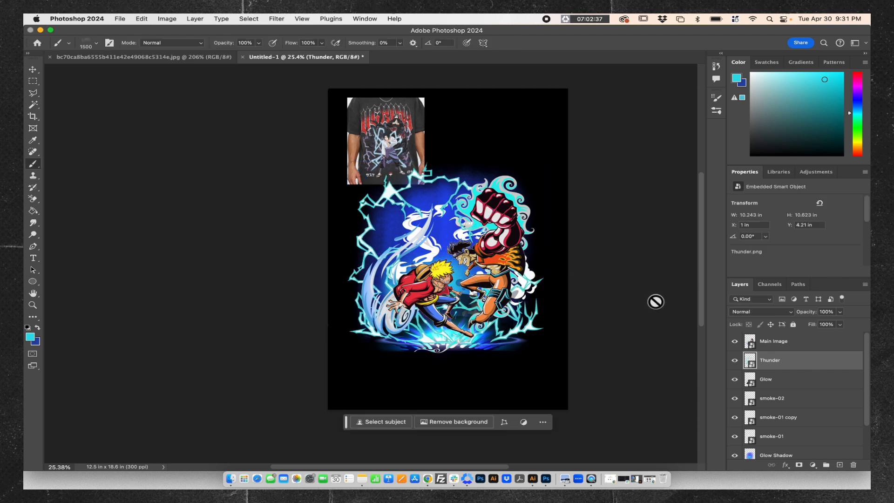
pyautogui.click(797, 343)
pyautogui.click(787, 361)
pyautogui.press('v')
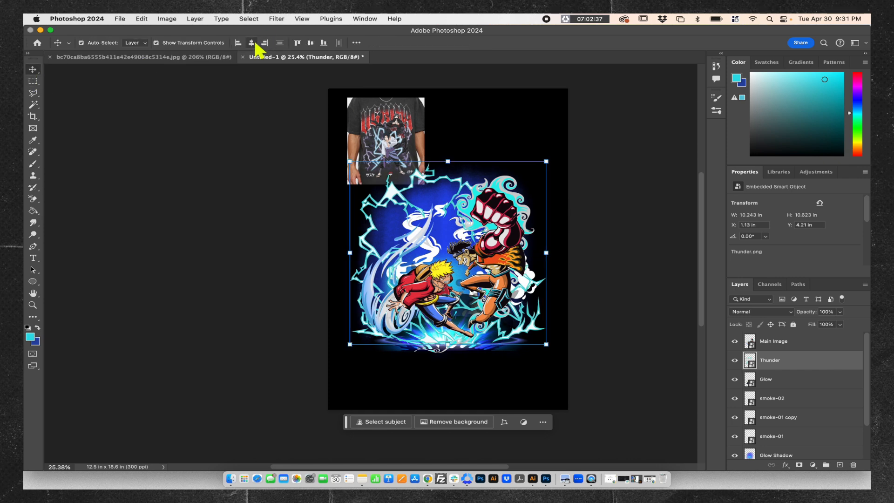
pyautogui.moveTo(550, 270); pyautogui.dragTo(594, 260)
# Hide the Design Reference layer and group the layers from Main Image through smoke-01
pyautogui.scroll(-3, 751, 431)
pyautogui.click(735, 431)
pyautogui.scroll(3, 782, 403)
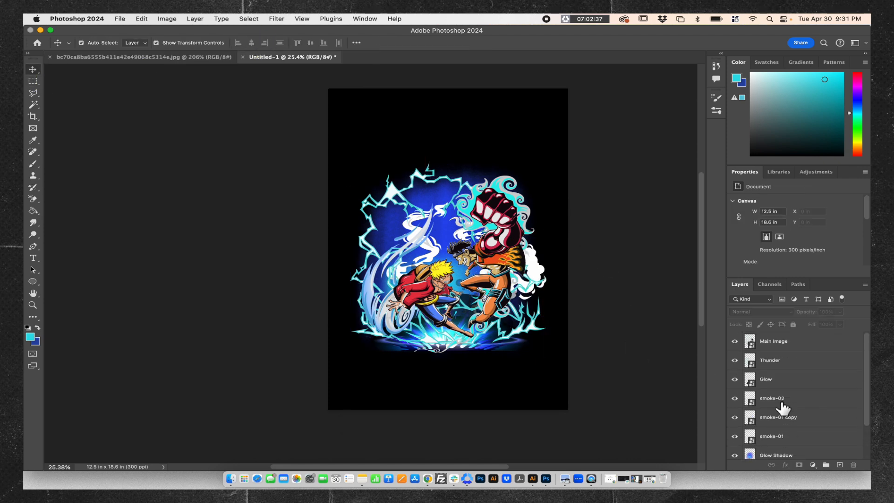
pyautogui.click(788, 348)
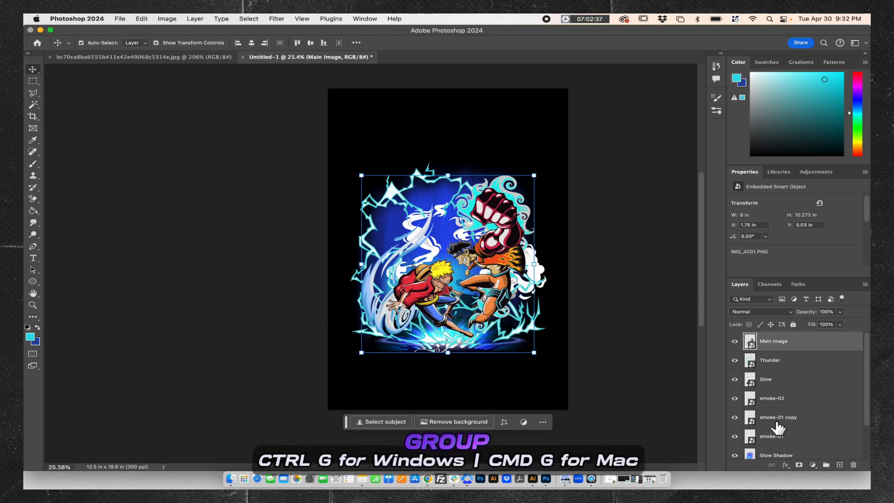
pyautogui.keyDown('shift'); pyautogui.click(777, 438); pyautogui.keyUp('shift')
pyautogui.click(826, 465)
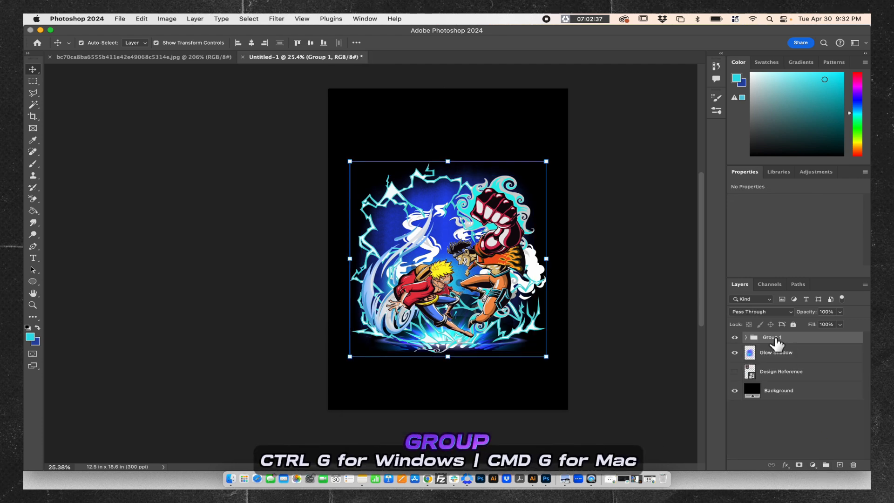
# Move the Glow layer out of the group to just above Glow Shadow and rename the group Main Design
pyautogui.click(747, 339)
pyautogui.scroll(-2, 814, 410)
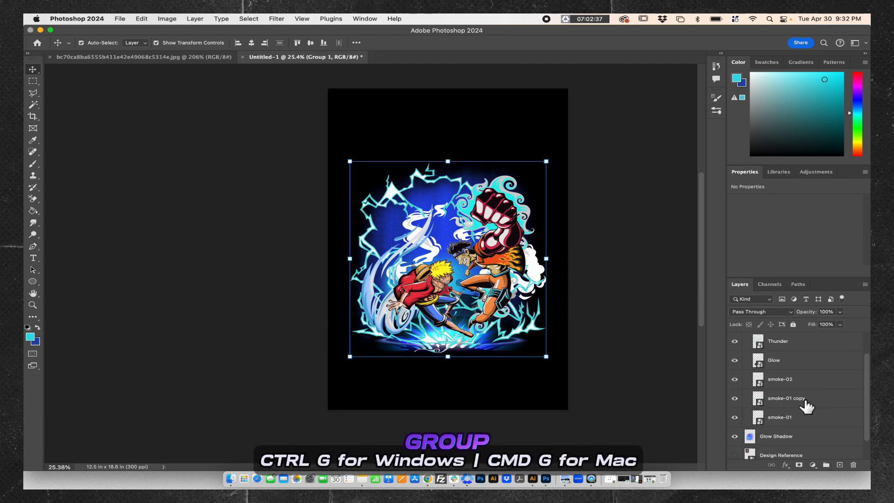
pyautogui.moveTo(785, 361); pyautogui.dragTo(779, 431)
pyautogui.scroll(2, 776, 405)
pyautogui.click(746, 337)
pyautogui.doubleClick(771, 337)
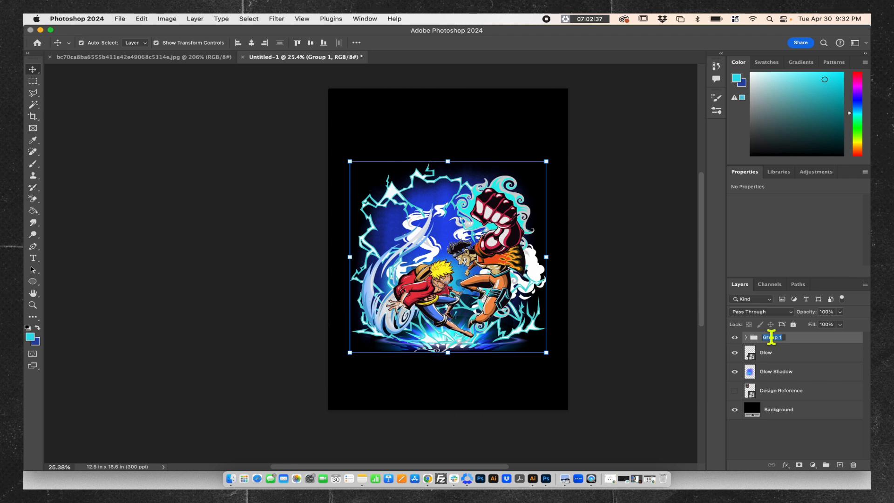
pyautogui.press('Return')
pyautogui.click(671, 287)
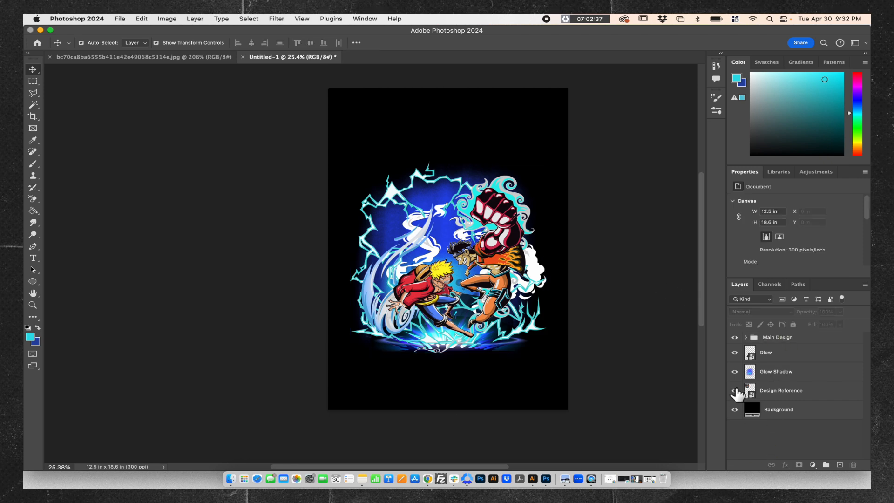
# Check the reference shirt's title lettering, hide the reference again, and add the text HEROES in 36 pt Rawuh above the characters
pyautogui.click(734, 391)
pyautogui.hotkey('alt', 'space')
pyautogui.moveTo(380, 111); pyautogui.dragTo(421, 104)
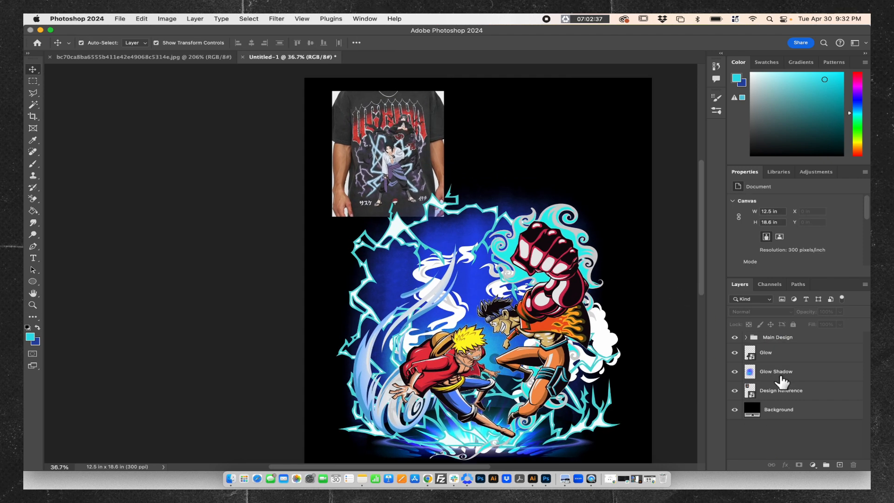
pyautogui.click(735, 391)
pyautogui.scroll(-2, 484, 346)
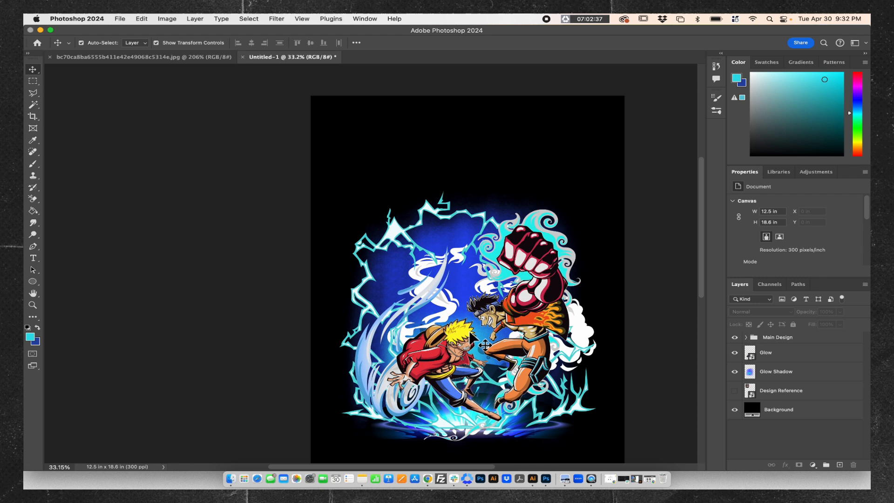
pyautogui.click(33, 258)
pyautogui.click(371, 159)
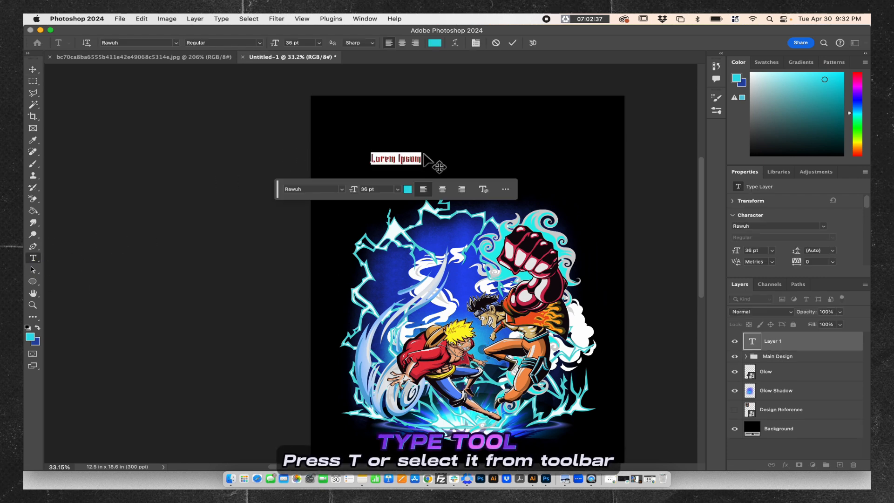
pyautogui.write('H')
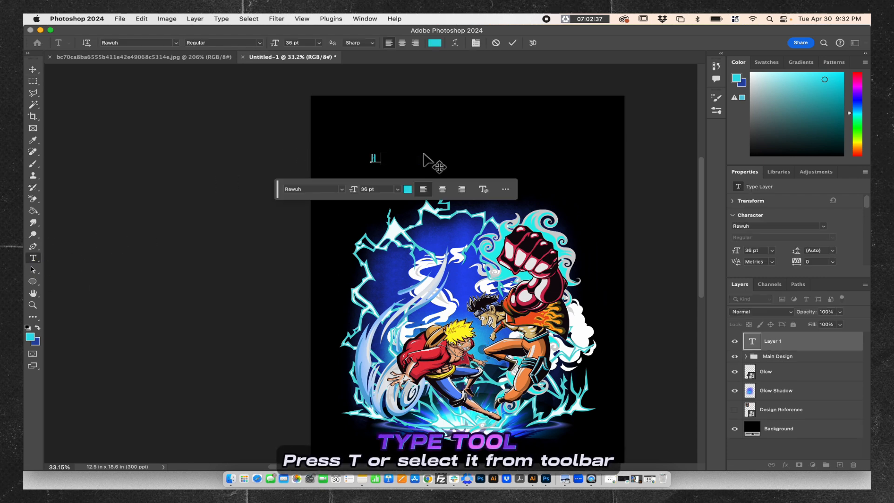
pyautogui.write('EROES')
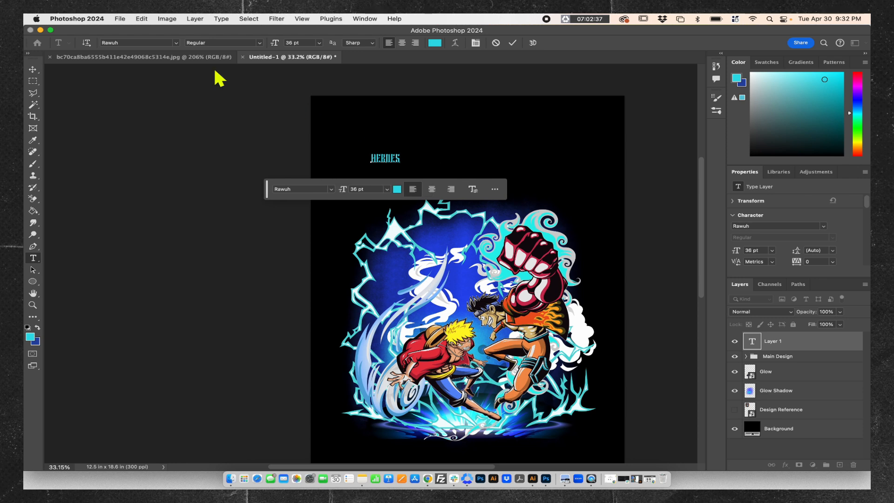
pyautogui.click(34, 71)
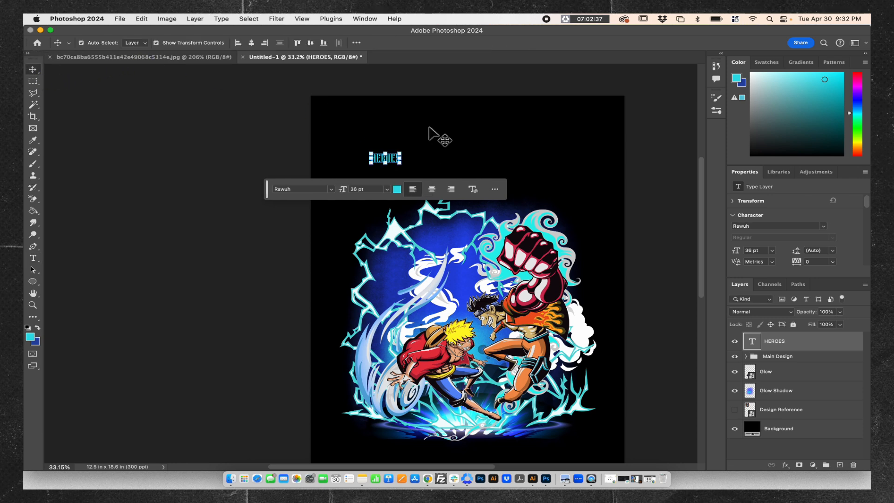
# Enlarge the HEROES title to about 291 pt and center it horizontally above the characters
pyautogui.moveTo(398, 163); pyautogui.dragTo(528, 212)
pyautogui.press('super+z')
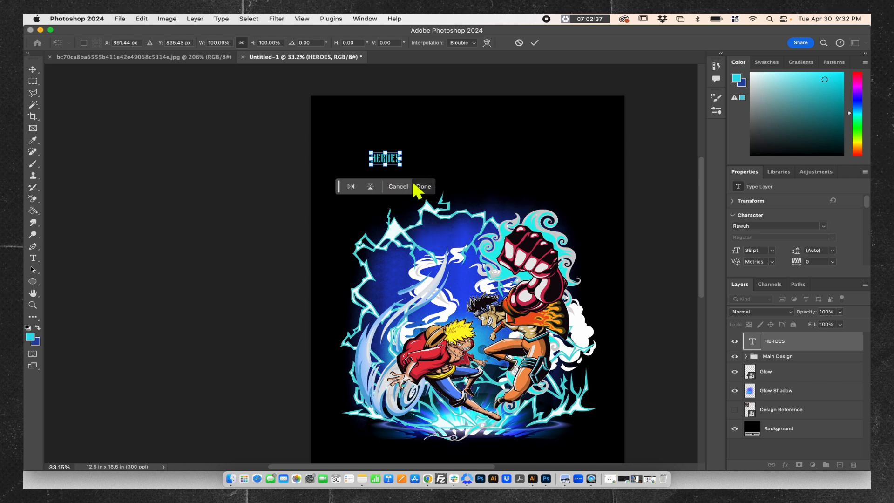
pyautogui.moveTo(399, 164); pyautogui.dragTo(529, 228)
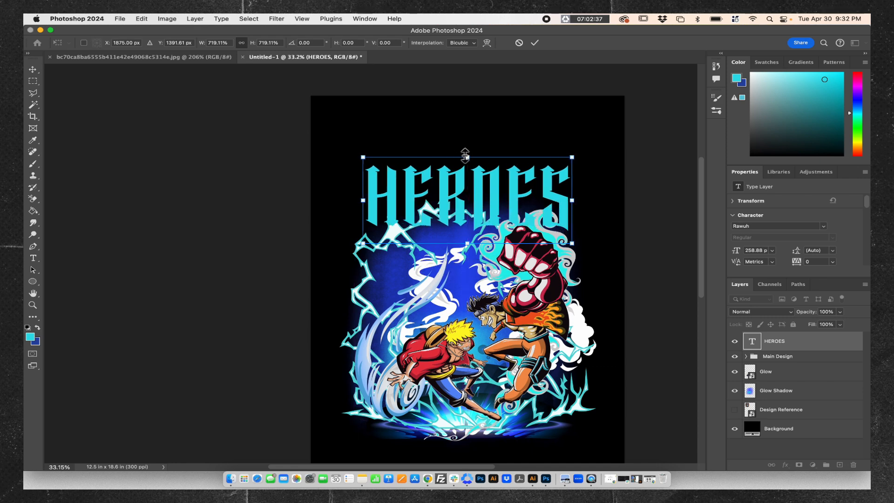
pyautogui.moveTo(463, 156); pyautogui.dragTo(465, 144)
pyautogui.press('Return')
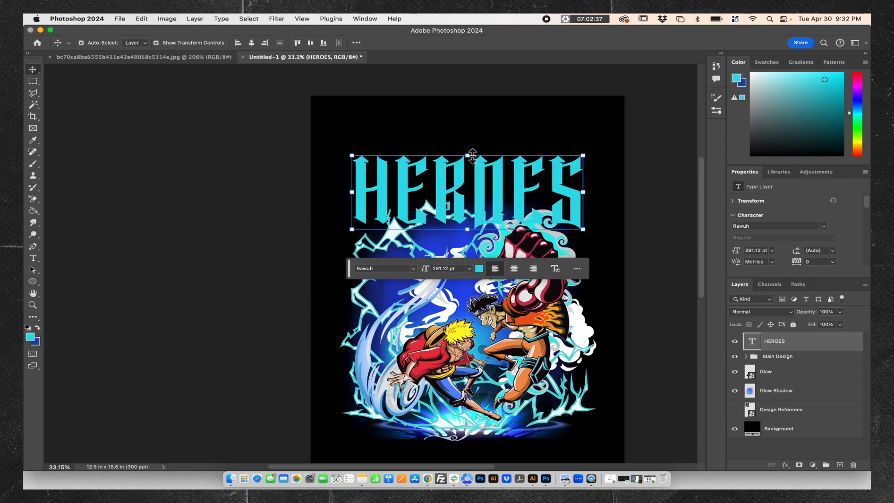
# Change the HEROES text color to crimson red, hex d4193c
pyautogui.scroll(-3, 828, 206)
pyautogui.click(814, 232)
pyautogui.click(510, 360)
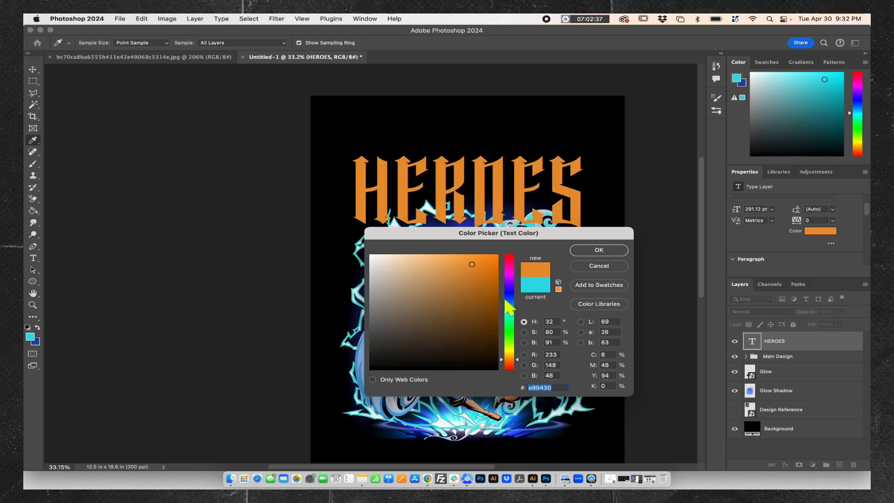
pyautogui.click(510, 262)
pyautogui.moveTo(513, 234); pyautogui.dragTo(323, 229)
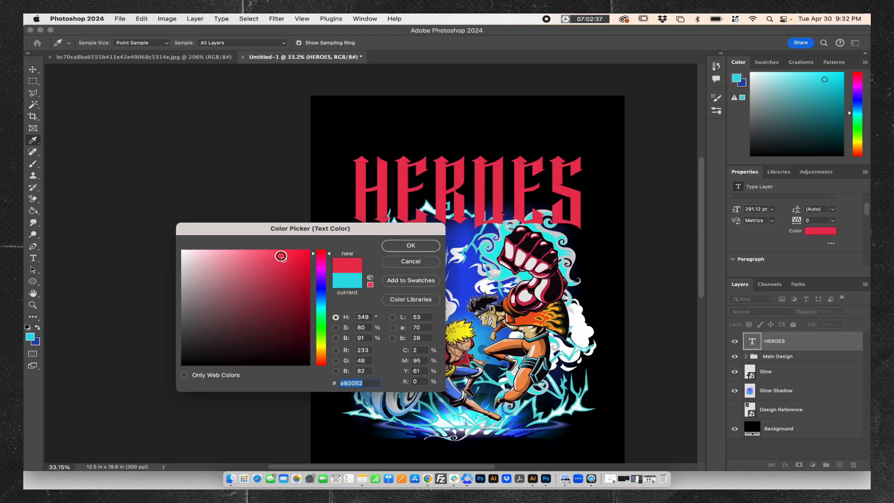
pyautogui.moveTo(281, 257)
pyautogui.mouseDown()
pyautogui.moveTo(284, 274)
pyautogui.moveTo(295, 269)
pyautogui.mouseUp()
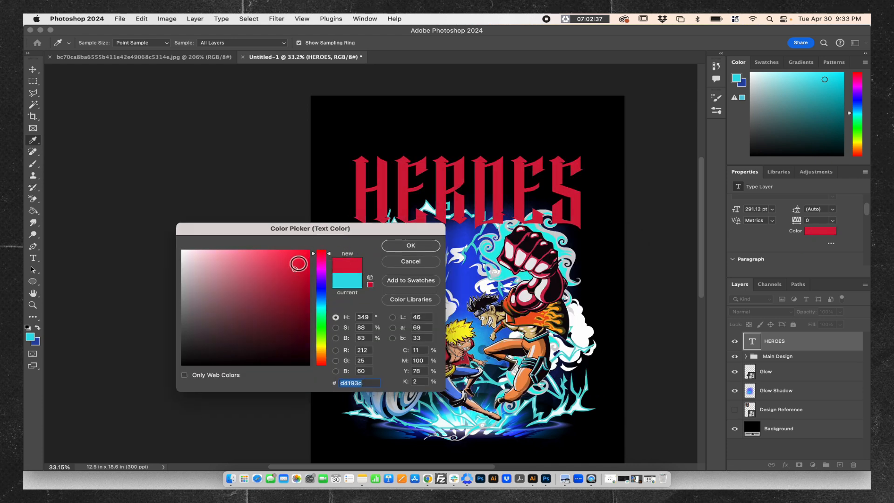
pyautogui.click(299, 263)
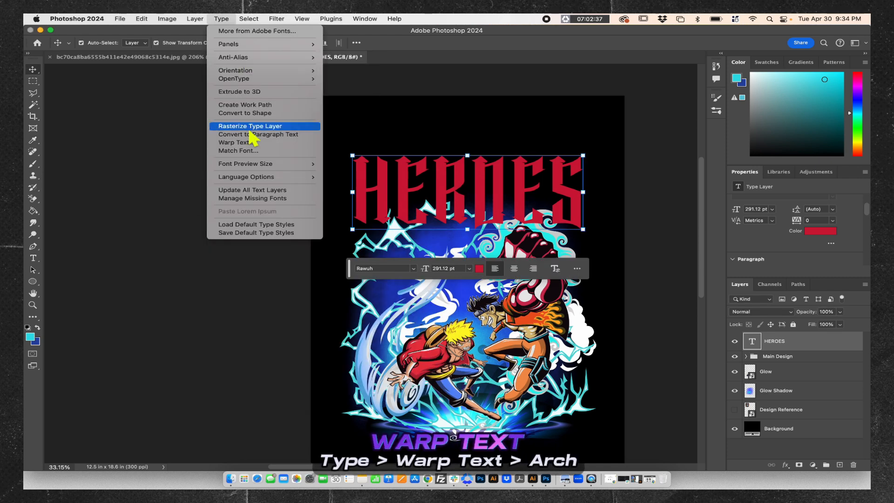
# Warp the HEROES title with the horizontal Arch style at 35% bend and move it down closer to the characters
pyautogui.click(252, 144)
pyautogui.click(250, 248)
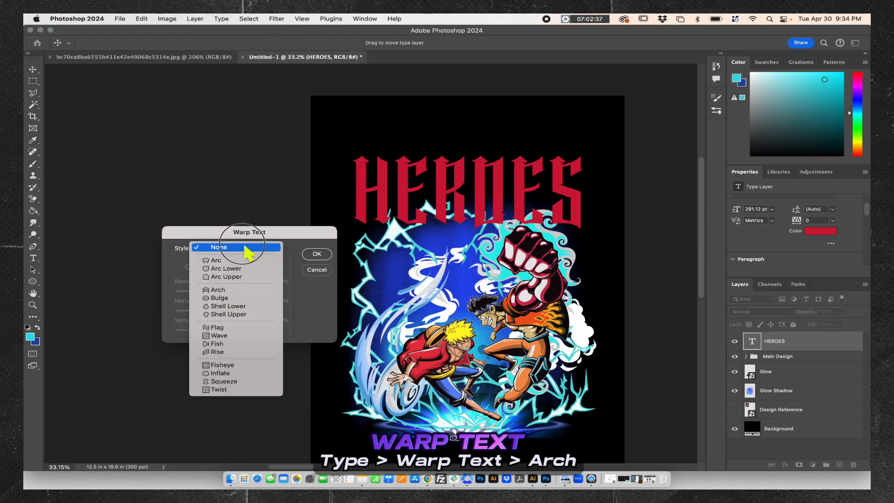
pyautogui.click(235, 295)
pyautogui.doubleClick(266, 281)
pyautogui.write('35')
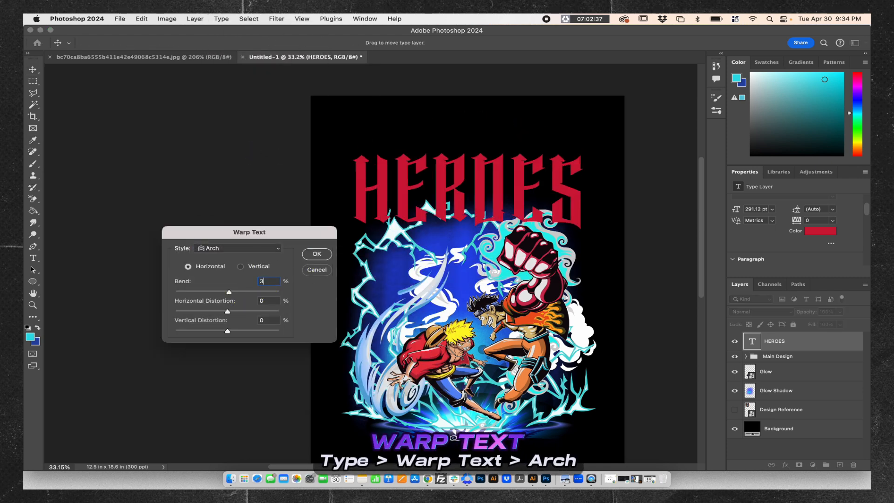
pyautogui.click(317, 254)
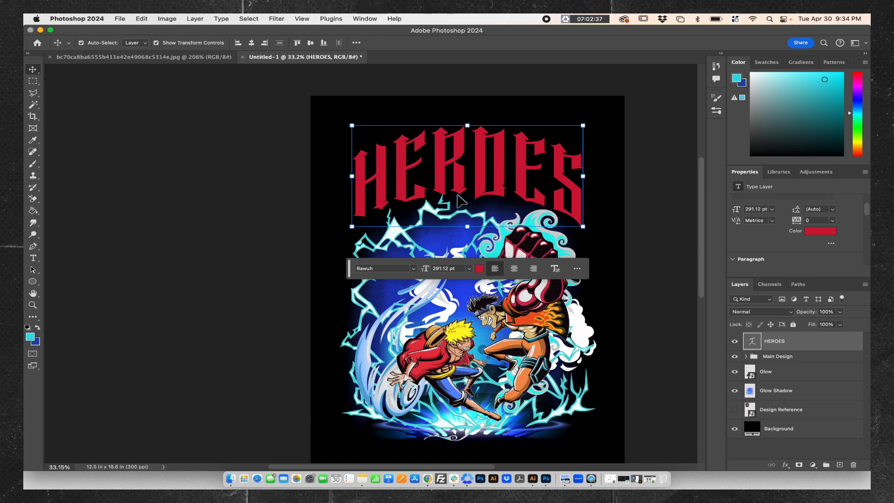
pyautogui.moveTo(459, 199); pyautogui.dragTo(456, 221)
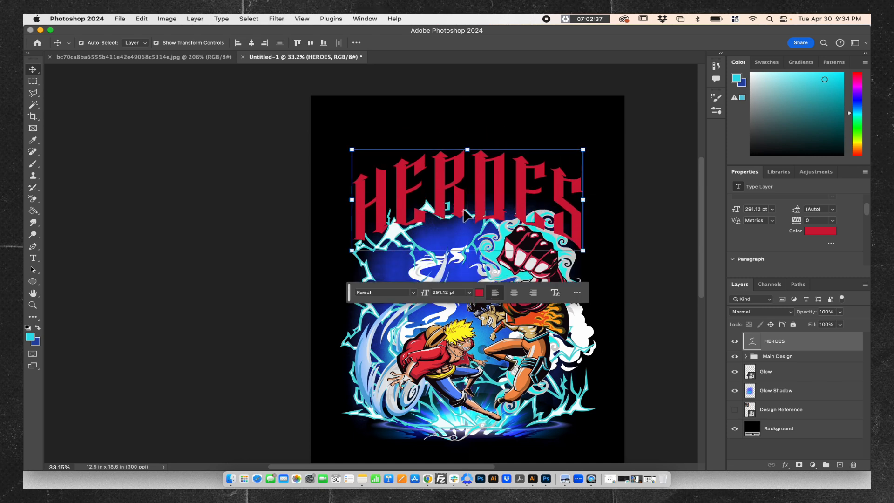
pyautogui.click(630, 173)
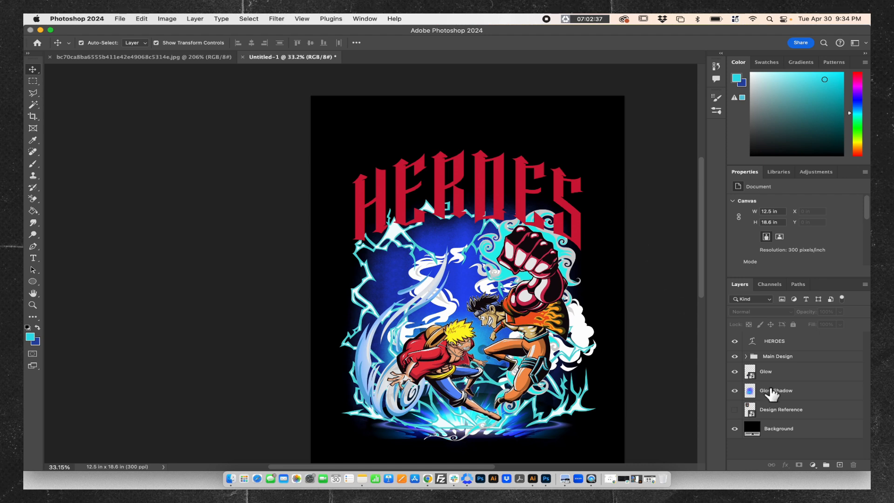
# Add a white outside Stroke effect of 13 px to the HEROES layer
pyautogui.click(791, 345)
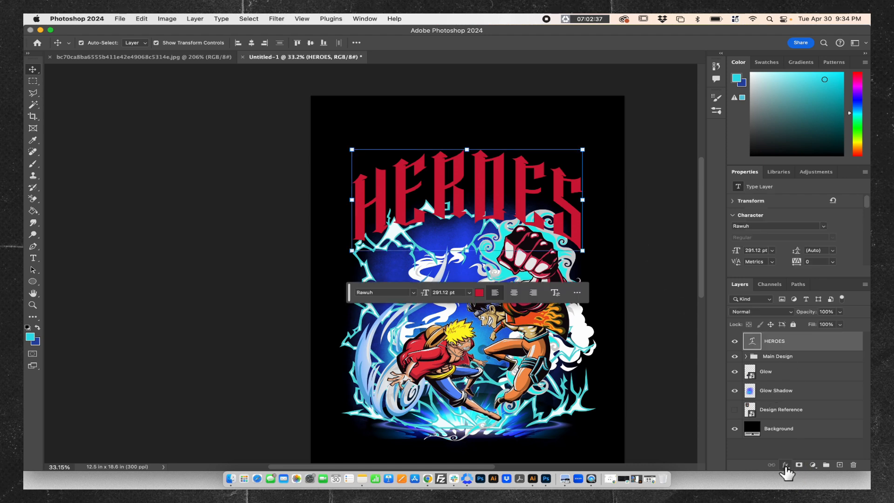
pyautogui.click(786, 466)
pyautogui.click(806, 414)
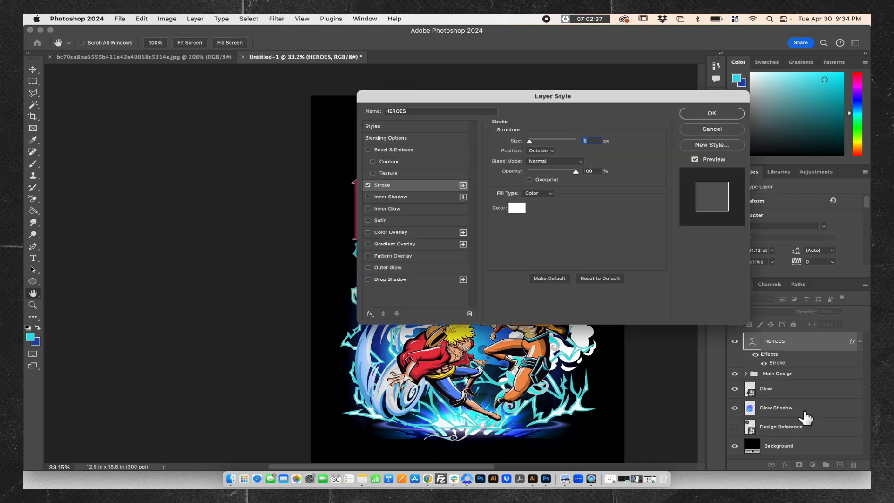
pyautogui.moveTo(620, 99); pyautogui.dragTo(343, 224)
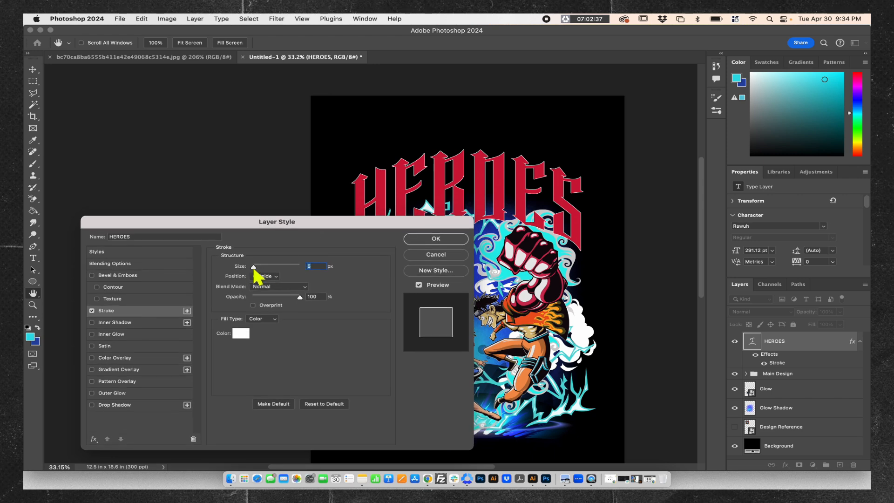
pyautogui.moveTo(257, 270); pyautogui.dragTo(261, 271)
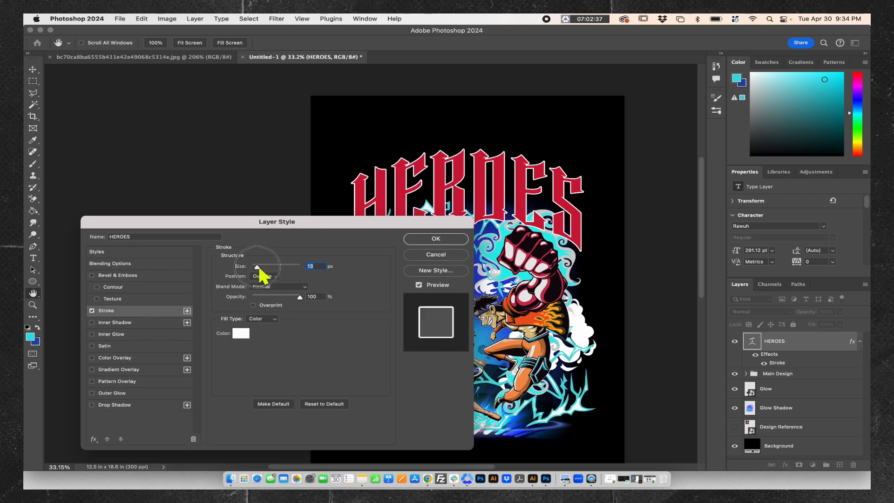
# Add a white Drop Shadow to the HEROES title with a 25° angle, 17 px distance, 100% spread and 21 px size
pyautogui.click(92, 405)
pyautogui.click(101, 406)
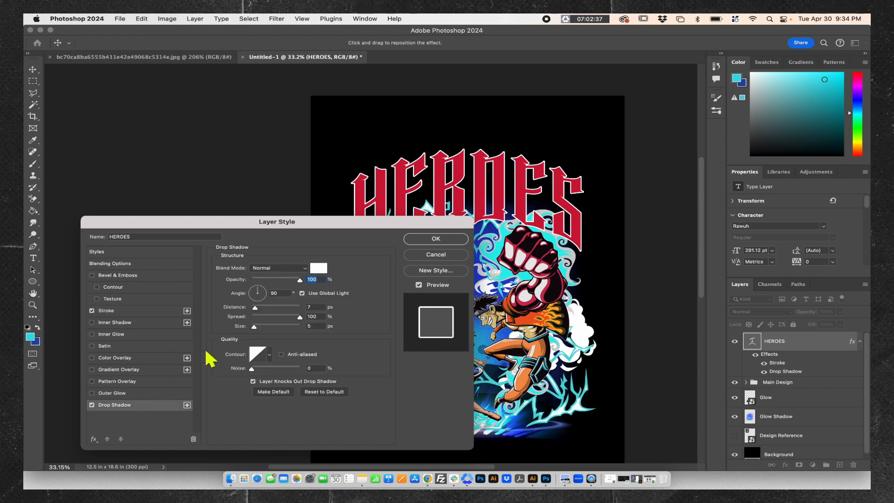
pyautogui.click(250, 289)
pyautogui.moveTo(257, 308); pyautogui.dragTo(268, 294)
pyautogui.moveTo(258, 326)
pyautogui.mouseDown()
pyautogui.moveTo(261, 308)
pyautogui.moveTo(261, 328)
pyautogui.mouseUp()
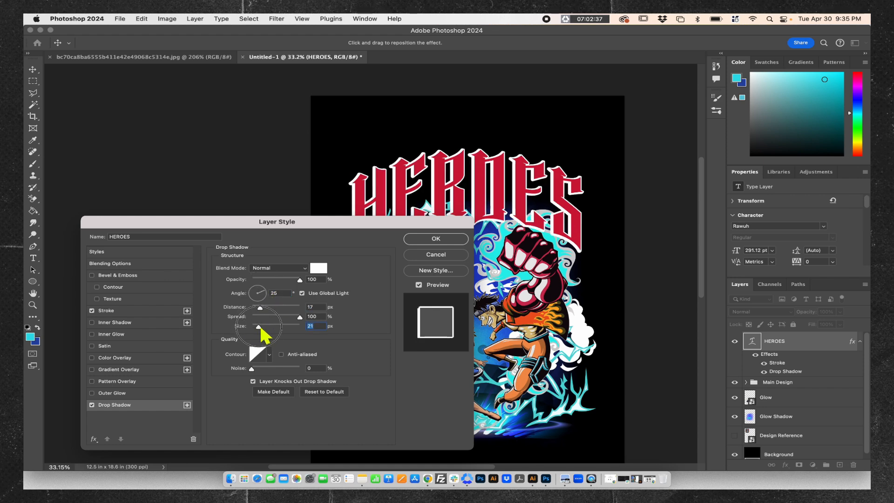
# Widen the HEROES title's white stroke to 27 px and apply the layer style
pyautogui.click(182, 311)
pyautogui.moveTo(262, 267); pyautogui.dragTo(260, 273)
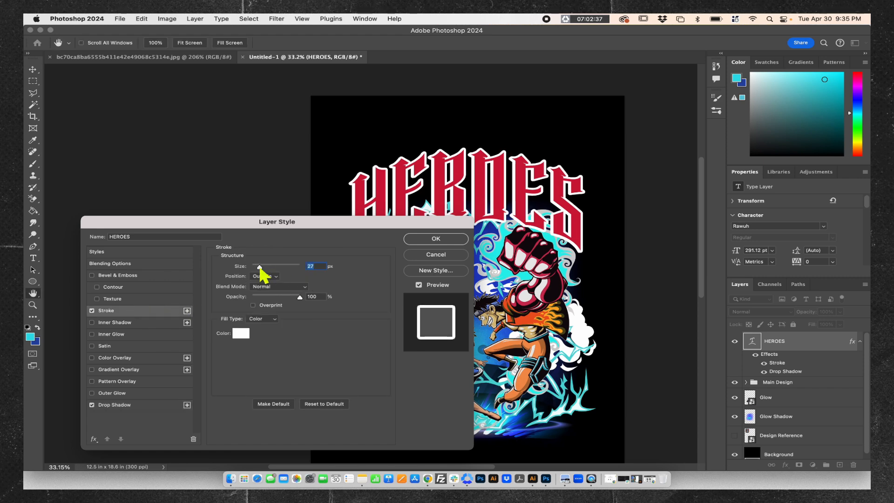
pyautogui.click(411, 242)
pyautogui.click(339, 130)
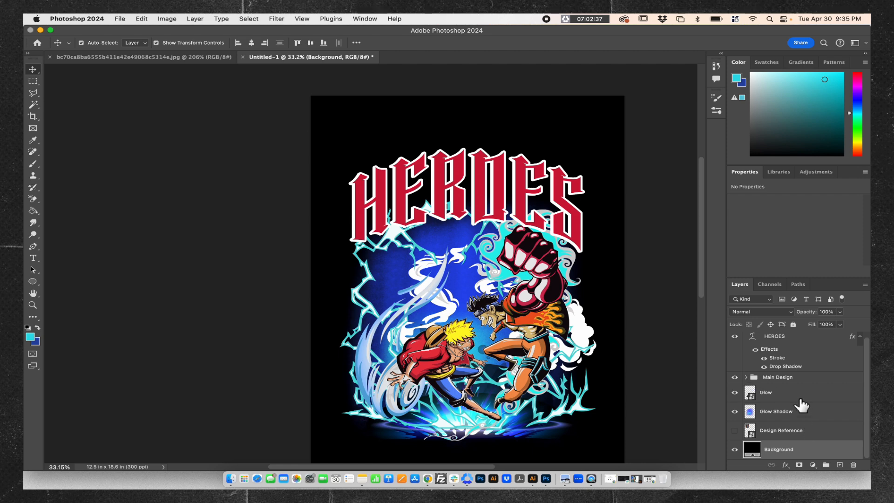
# Rasterize the layer style of the HEROES layer
pyautogui.scroll(1, 787, 368)
pyautogui.click(776, 341)
pyautogui.rightClick(771, 347)
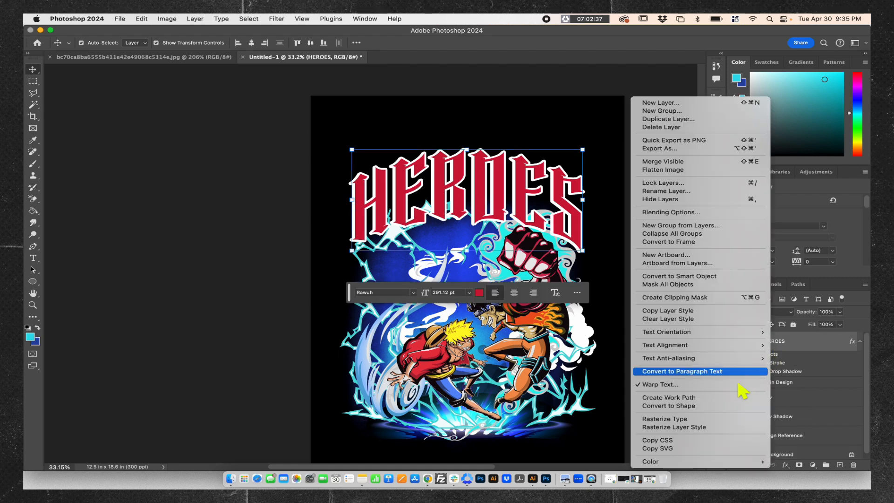
pyautogui.click(684, 427)
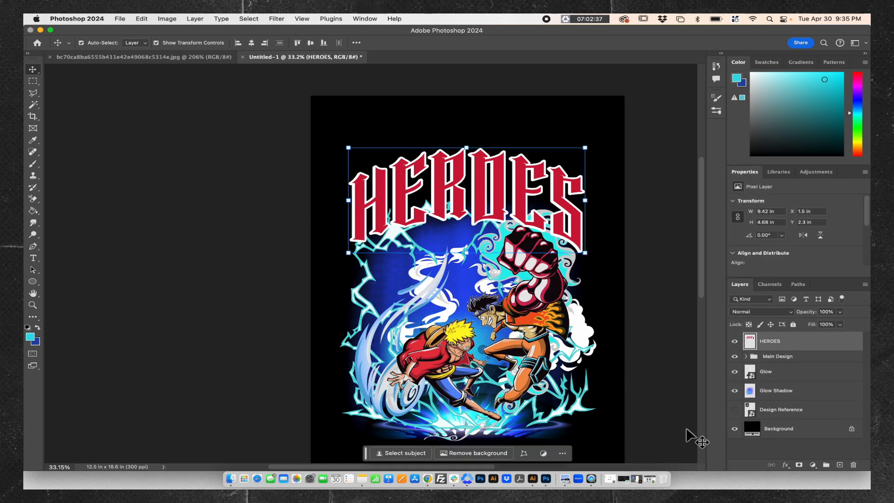
pyautogui.click(551, 124)
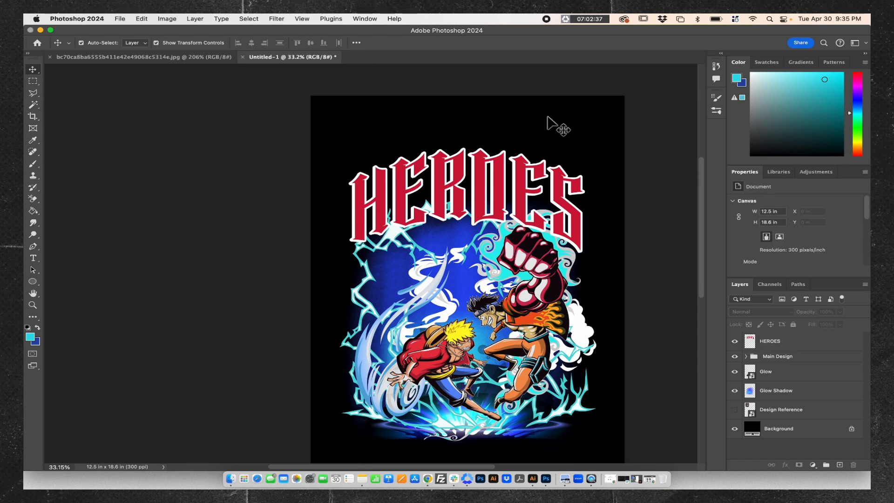
# Select the red fill of every letter in the rasterized HEROES title with the Magic Wand tool
pyautogui.click(35, 105)
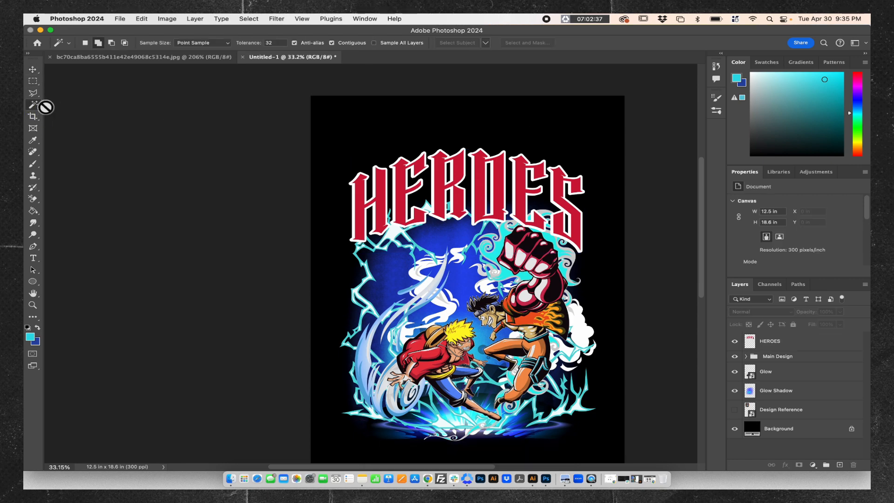
pyautogui.press('super+space')
pyautogui.moveTo(395, 212); pyautogui.dragTo(434, 189)
pyautogui.click(816, 343)
pyautogui.moveTo(591, 265); pyautogui.dragTo(499, 298)
pyautogui.click(215, 232)
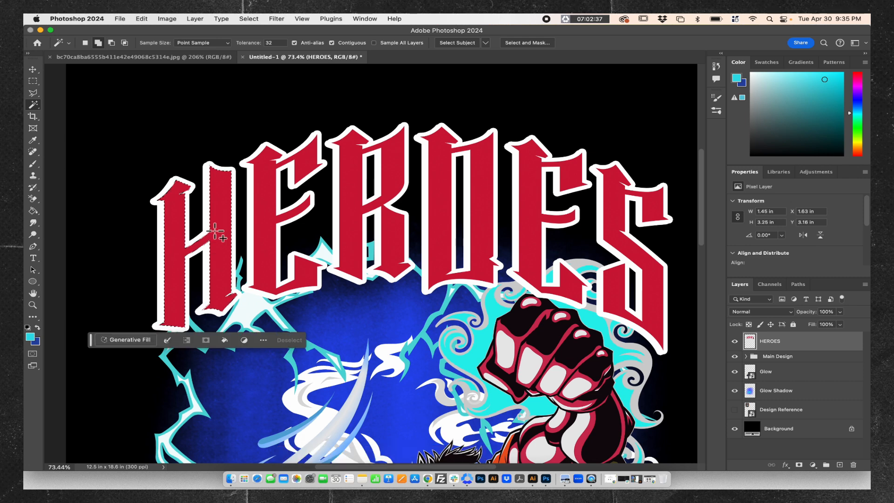
pyautogui.click(271, 231)
pyautogui.click(349, 192)
pyautogui.click(443, 186)
pyautogui.click(502, 161)
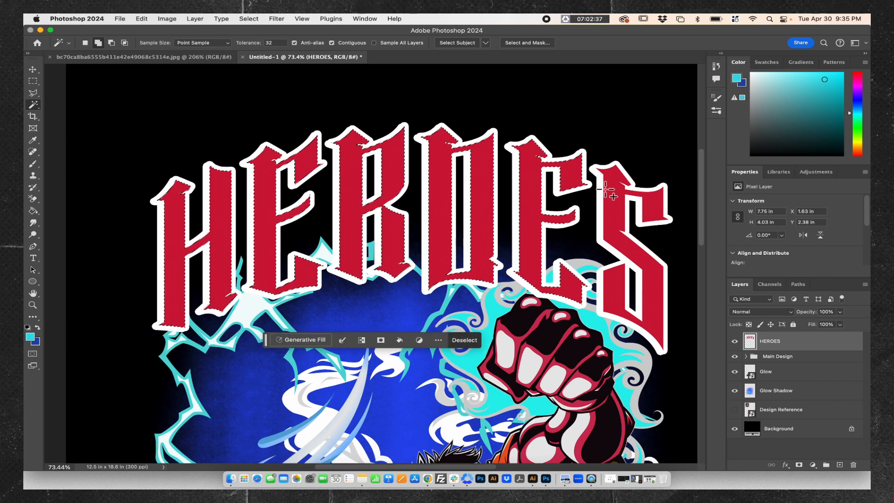
pyautogui.click(613, 189)
# Choose the Soft Round brush and sample the red of the HEROES letters as the foreground color
pyautogui.click(33, 163)
pyautogui.click(88, 43)
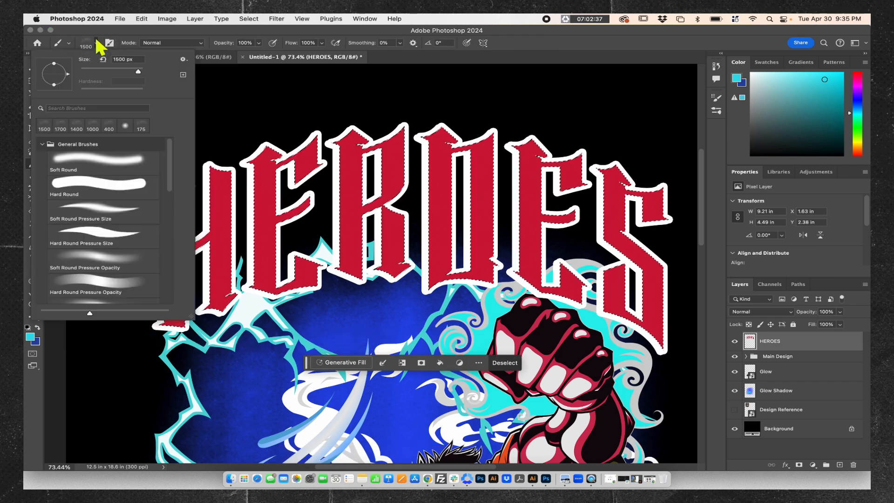
pyautogui.click(96, 164)
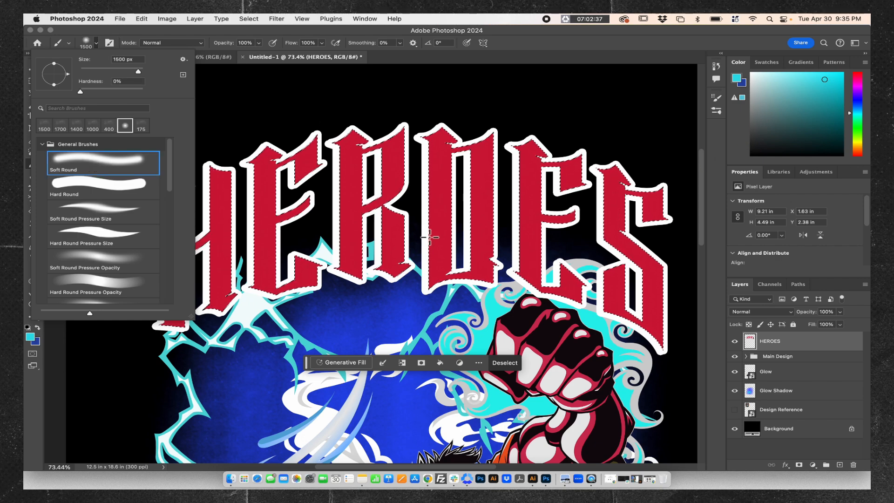
pyautogui.click(271, 92)
pyautogui.press('super+z')
pyautogui.press('i')
pyautogui.click(445, 193)
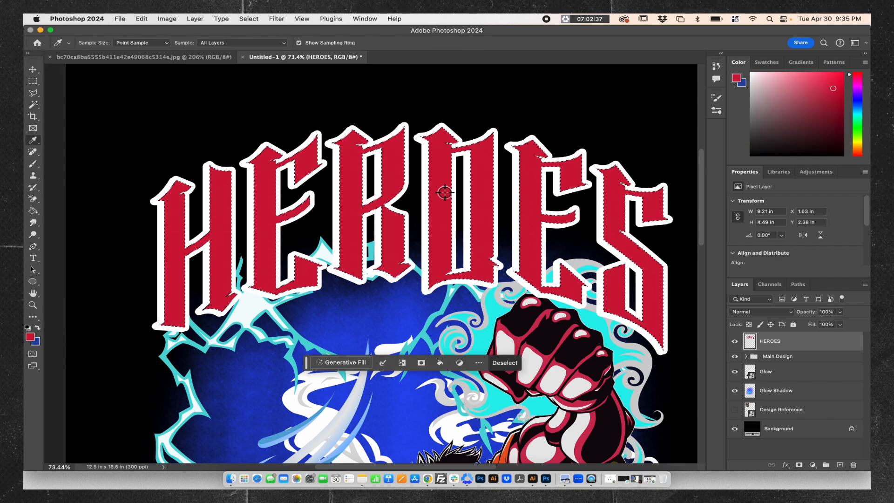
# Pick a darker red and shade the upper parts of the selected letters with the soft 800 px brush
pyautogui.click(828, 108)
pyautogui.press('super+minus')
pyautogui.press('super+minus')
pyautogui.press('super+minus')
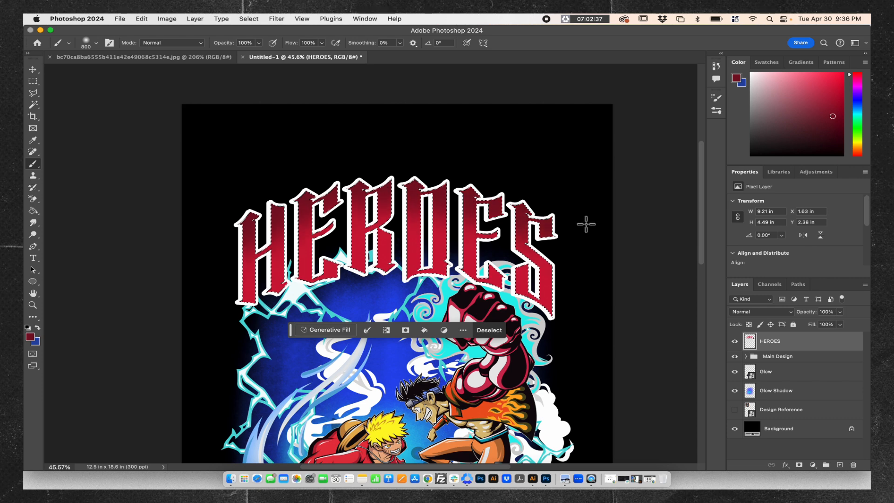
# Restore the letter selection and brush a brighter pinkish red over the lower parts of the HEROES letters
pyautogui.press('super+d')
pyautogui.press('super+shift+d')
pyautogui.press('i')
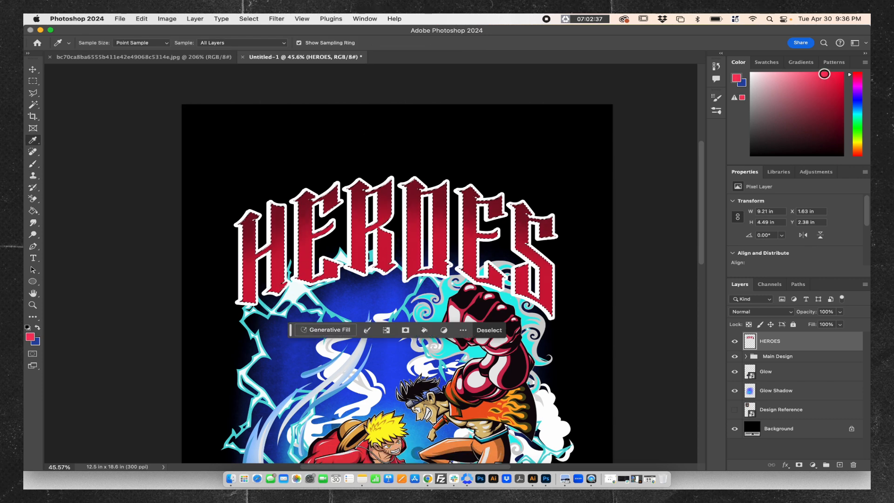
pyautogui.press('b')
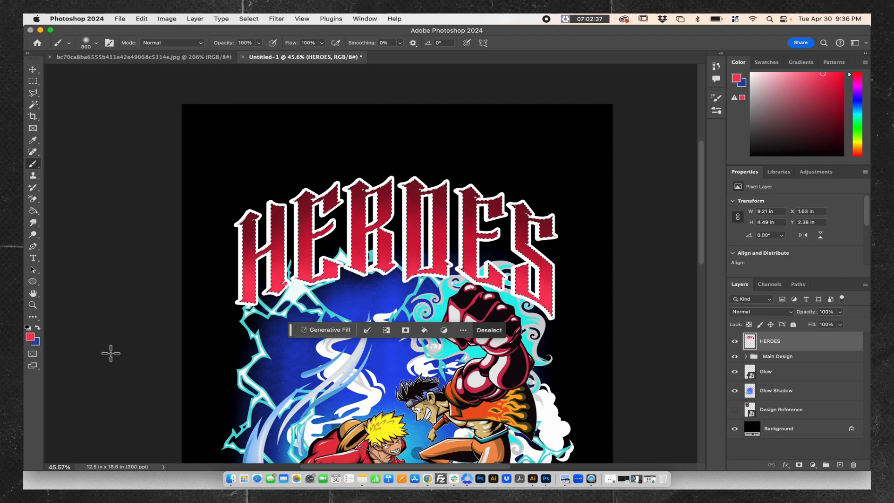
# Move the HEROES layer below the Main Design group and clear the selection
pyautogui.press('z')
pyautogui.moveTo(332, 202); pyautogui.dragTo(320, 202)
pyautogui.scroll(-3, 528, 334)
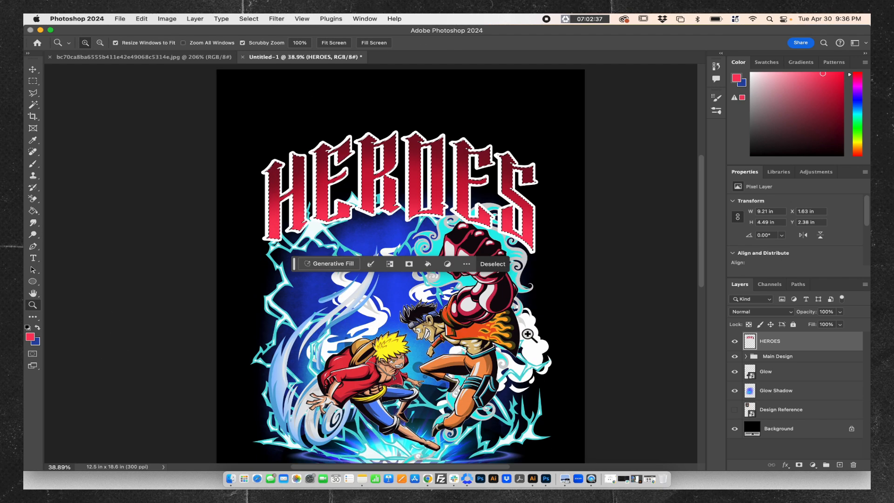
pyautogui.moveTo(781, 348); pyautogui.dragTo(777, 369)
pyautogui.hotkey('ctrl', 'd')
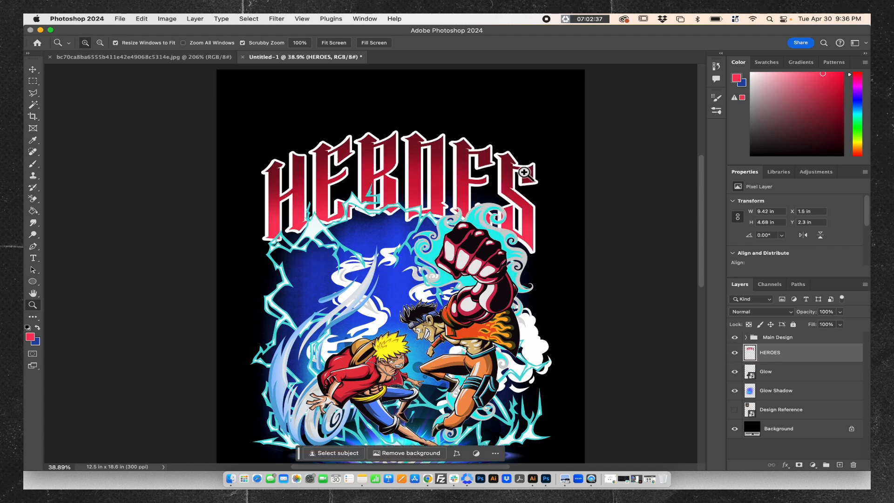
# Shift the HEROES title slightly with Free Transform, to X 1.54 in and Y 2.31 in
pyautogui.press('super+t')
pyautogui.moveTo(480, 196); pyautogui.dragTo(482, 196)
pyautogui.press('Return')
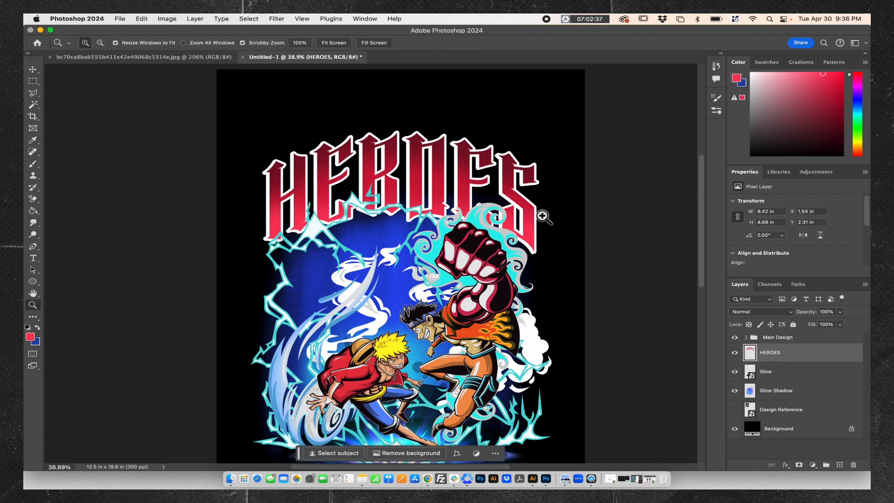
# Expand the Main Design group, select the HEROES layer and nudge the title slightly right and up
pyautogui.moveTo(509, 245)
pyautogui.mouseDown()
pyautogui.moveTo(471, 247)
pyautogui.moveTo(495, 246)
pyautogui.mouseUp()
pyautogui.press('v')
pyautogui.click(496, 217)
pyautogui.click(785, 358)
pyautogui.click(787, 449)
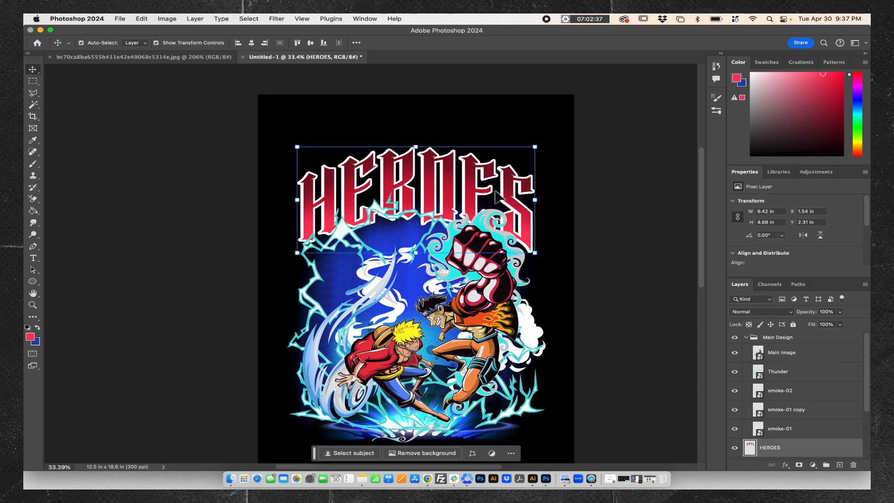
pyautogui.press('Right')
pyautogui.press('Right')
pyautogui.press('Up')
pyautogui.press('Up')
pyautogui.click(512, 114)
# Transform the smoke-01 layer so its white smoke sits higher in the blue glow behind the characters
pyautogui.moveTo(617, 200); pyautogui.dragTo(551, 206)
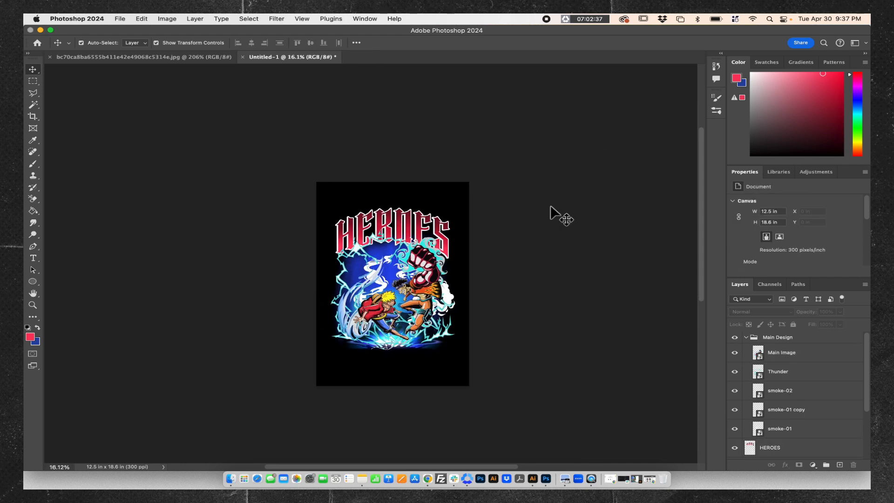
pyautogui.moveTo(401, 283); pyautogui.dragTo(431, 267)
pyautogui.click(804, 396)
pyautogui.click(805, 410)
pyautogui.click(801, 429)
pyautogui.press('Return')
pyautogui.click(559, 248)
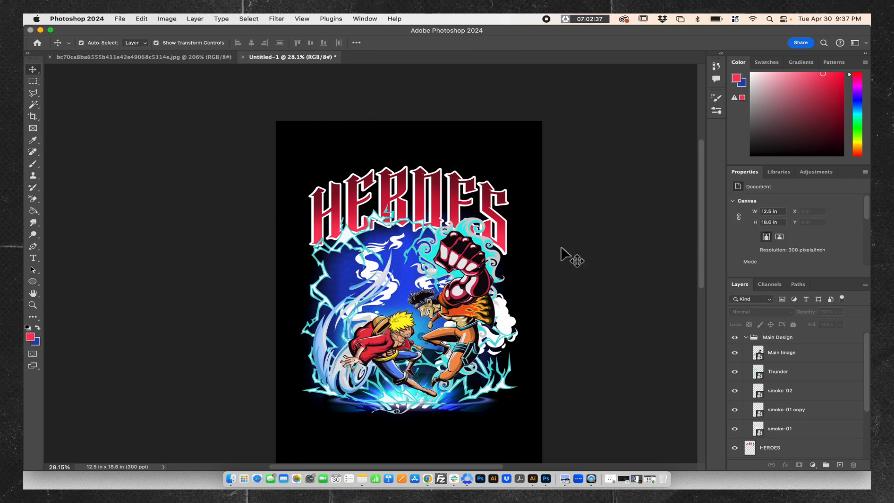
# Squash the Glow Shadow layer vertically from both ends to about 11.3 in tall and clear the selection
pyautogui.scroll(-2, 792, 444)
pyautogui.click(779, 447)
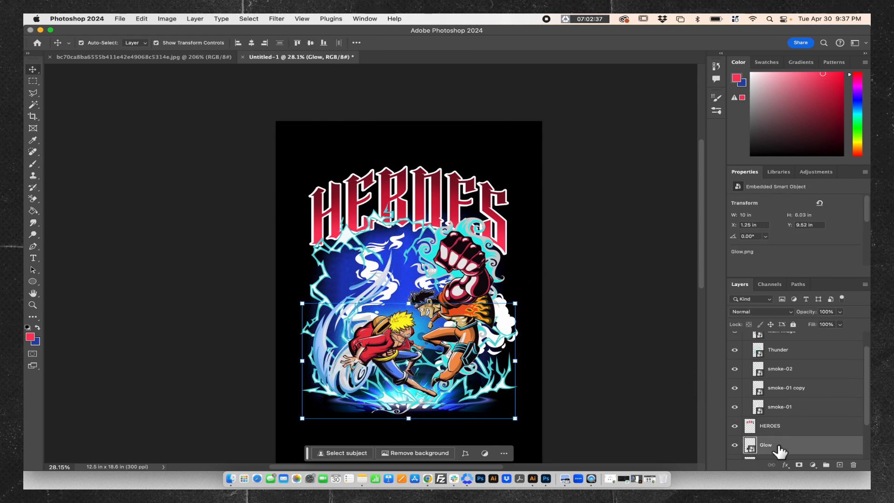
pyautogui.scroll(-4, 778, 445)
pyautogui.click(778, 418)
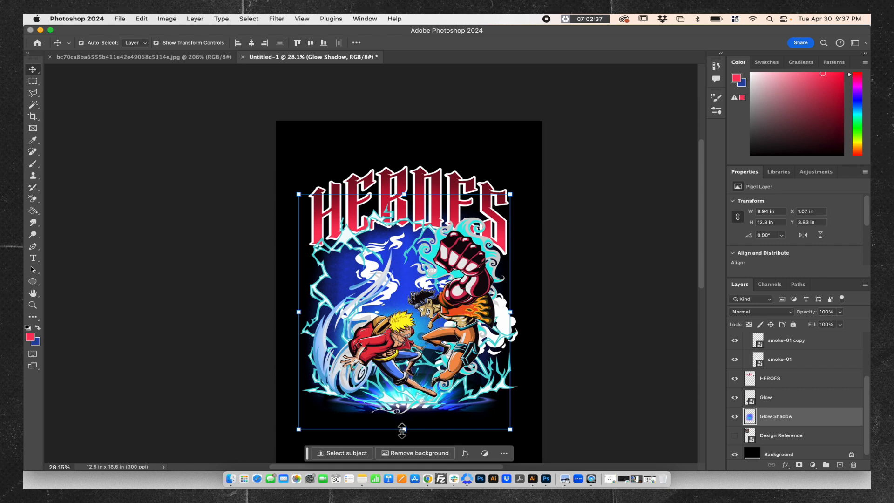
pyautogui.moveTo(402, 429); pyautogui.dragTo(404, 422)
pyautogui.moveTo(403, 194); pyautogui.dragTo(403, 206)
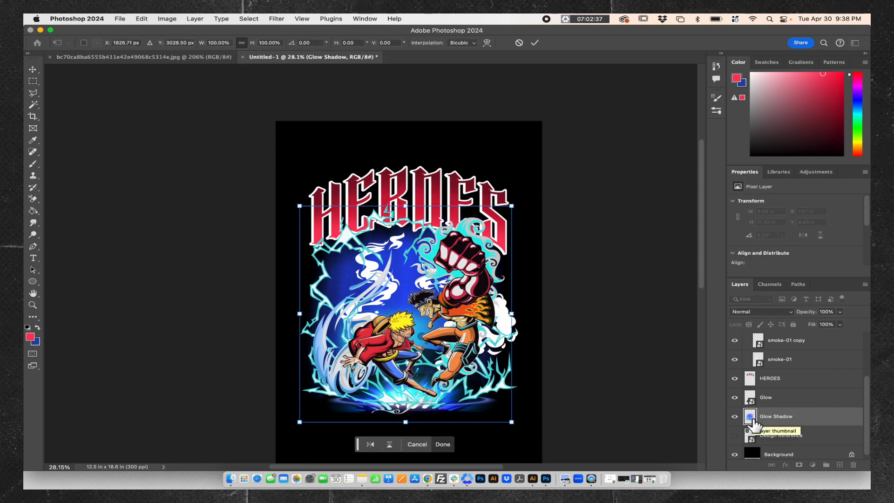
pyautogui.press('Return')
pyautogui.click(617, 208)
# Collapse the Main Design group and merge the Glow and Glow Shadow layers into one layer
pyautogui.rightClick(808, 419)
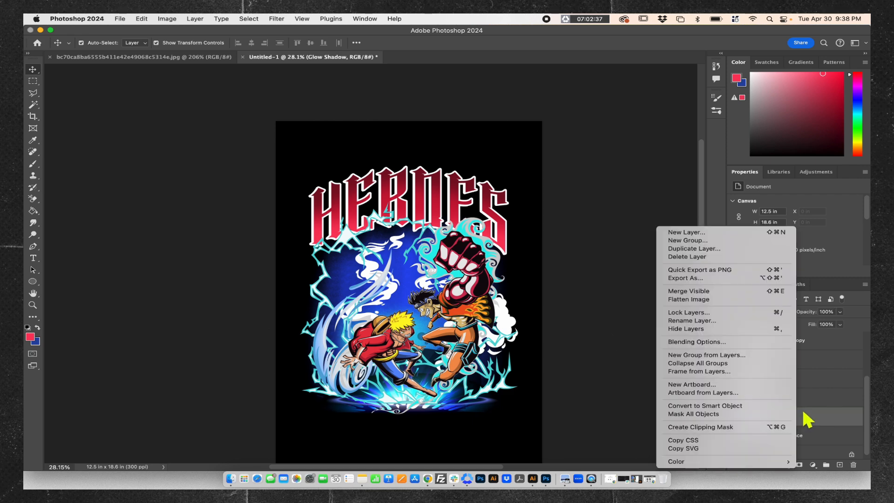
pyautogui.click(806, 415)
pyautogui.scroll(-1, 824, 362)
pyautogui.scroll(5, 823, 363)
pyautogui.click(746, 337)
pyautogui.click(805, 375)
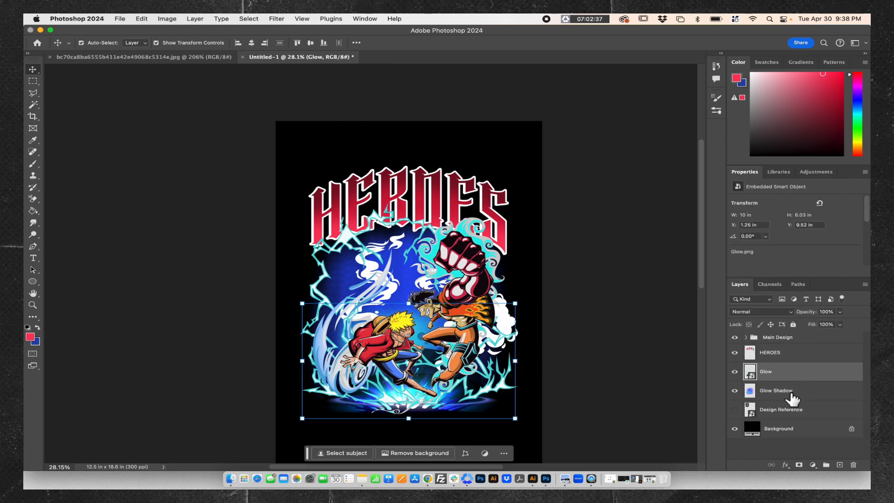
pyautogui.keyDown('shift'); pyautogui.click(791, 396); pyautogui.keyUp('shift')
pyautogui.press('super+e')
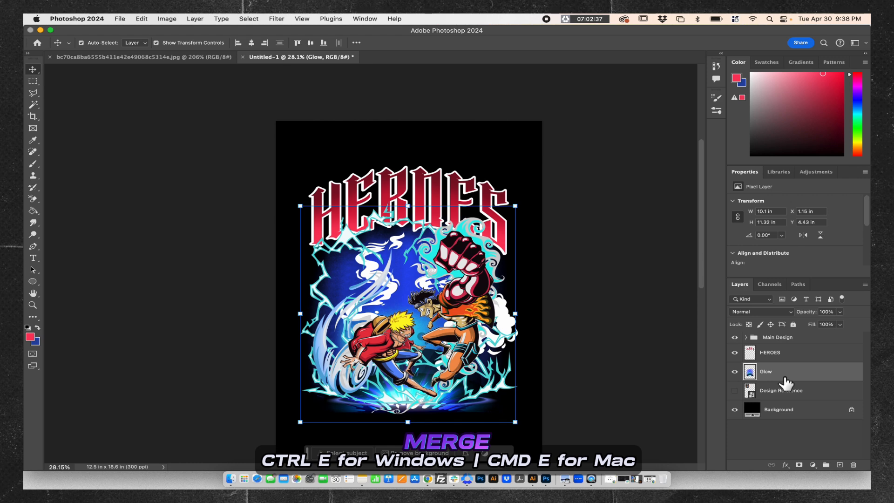
# Add a layer mask from transparency to the merged Glow layer and show the mask alone on the canvas
pyautogui.click(195, 19)
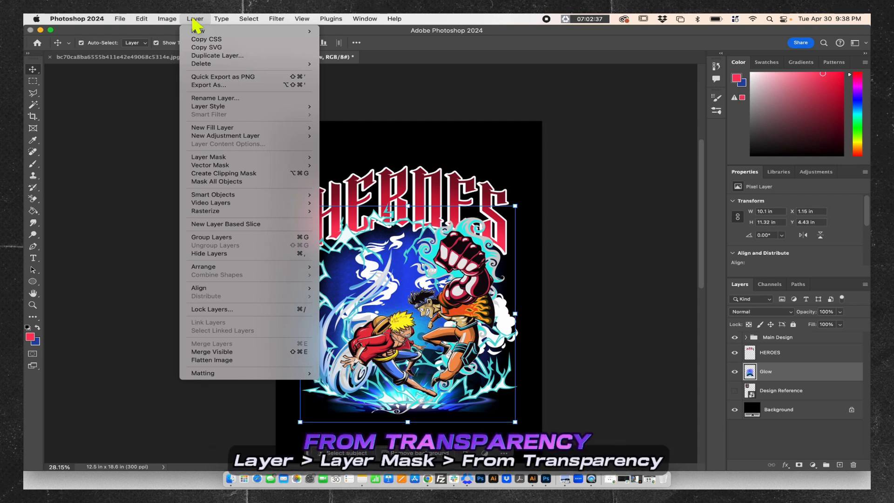
pyautogui.moveTo(214, 159)
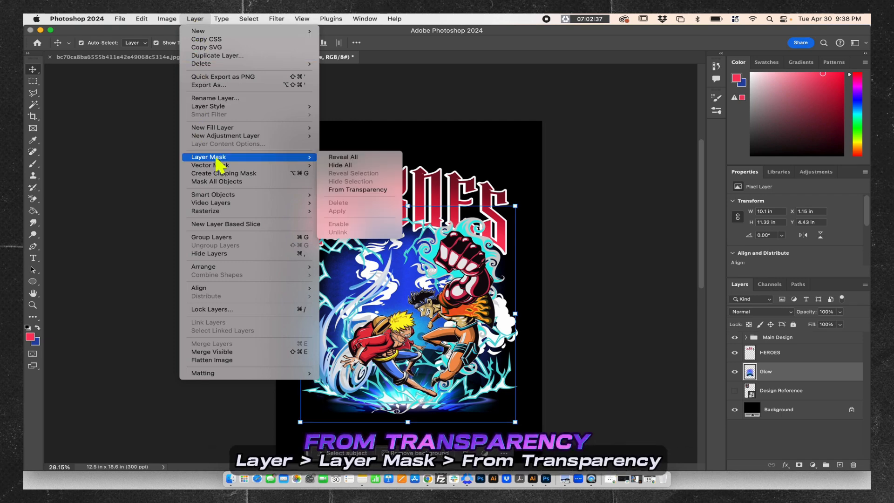
pyautogui.click(340, 190)
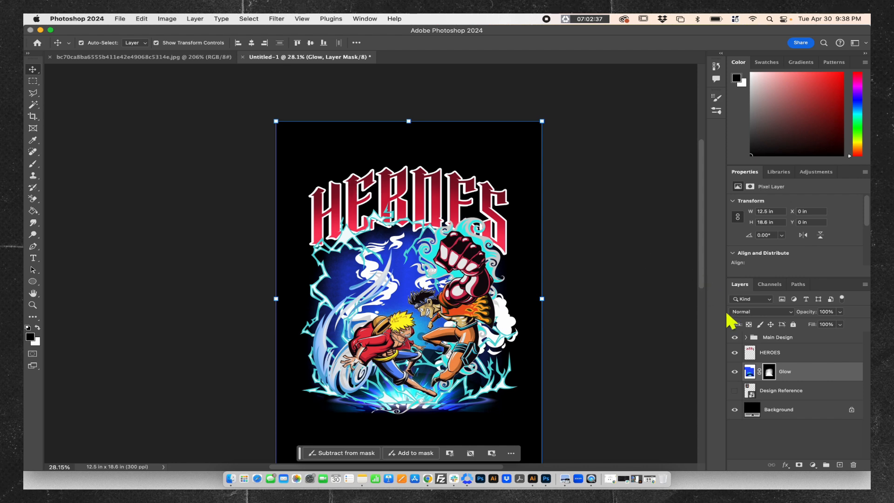
pyautogui.keyDown('alt'); pyautogui.click(769, 372); pyautogui.keyUp('alt')
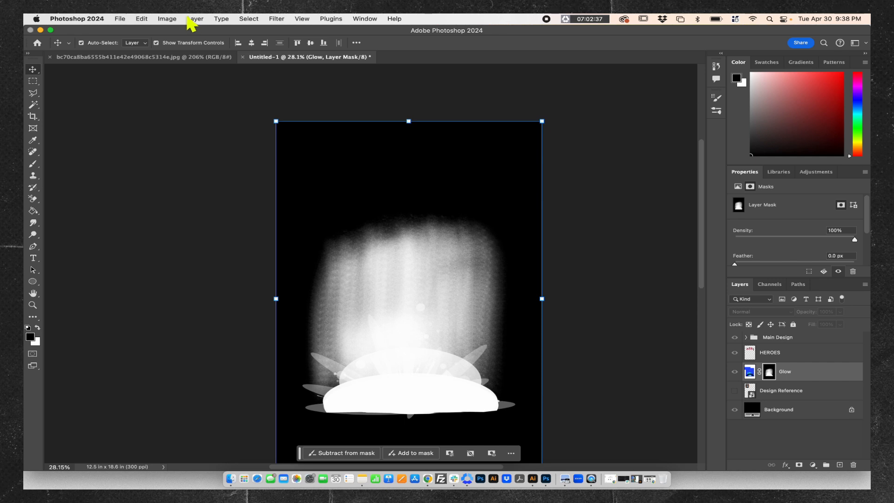
# Brighten the Glow mask with Levels, lowering the white input level to about 245
pyautogui.click(172, 20)
pyautogui.moveTo(226, 45)
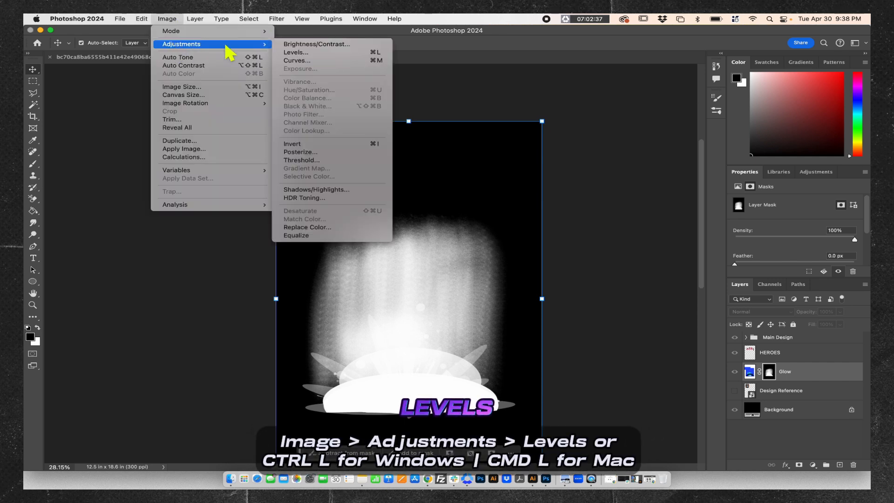
pyautogui.click(301, 54)
pyautogui.moveTo(636, 311); pyautogui.dragTo(632, 312)
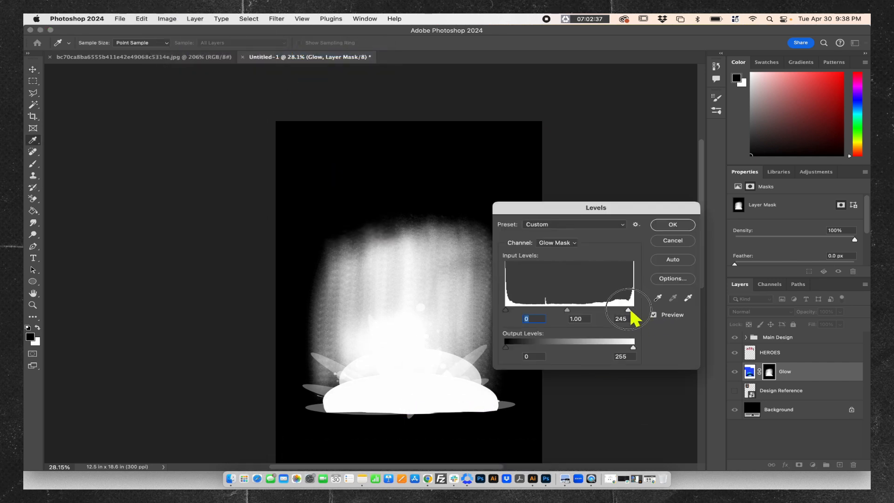
pyautogui.click(662, 226)
# Select the whole Glow layer mask and copy it
pyautogui.press('super+a')
pyautogui.press('v')
pyautogui.scroll(-1, 632, 330)
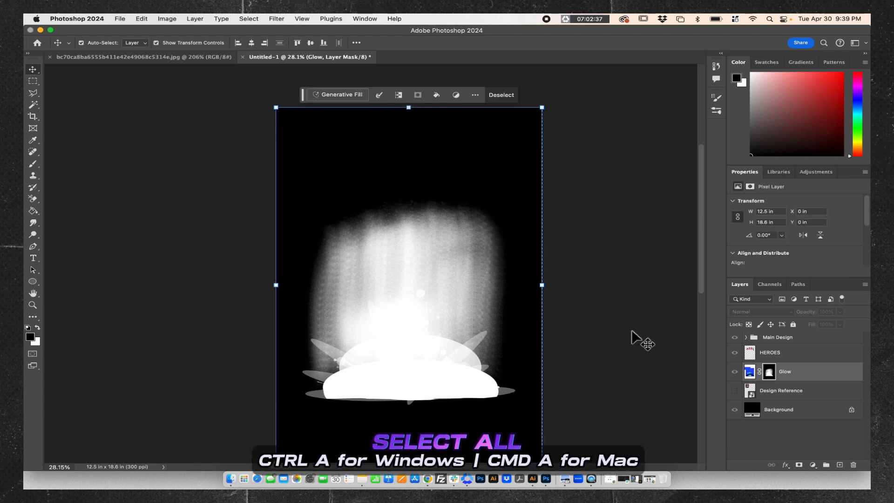
pyautogui.press('super+c')
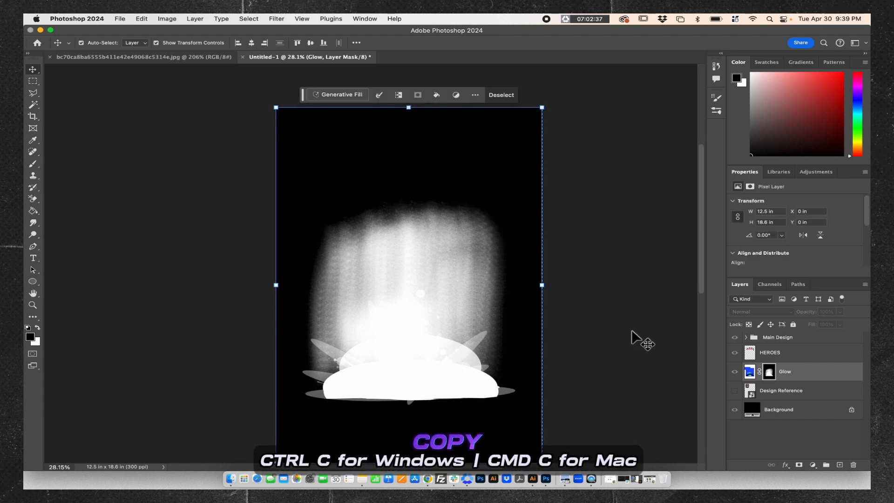
# Create a new 12.5 x 18.6 in Grayscale document at 300 pixels/inch and paste the copied mask into it
pyautogui.click(120, 18)
pyautogui.click(128, 30)
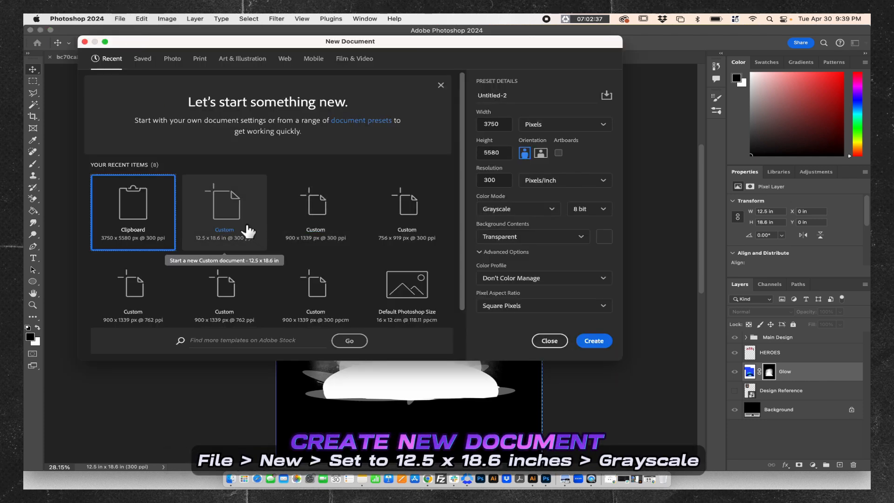
pyautogui.click(256, 232)
pyautogui.click(538, 209)
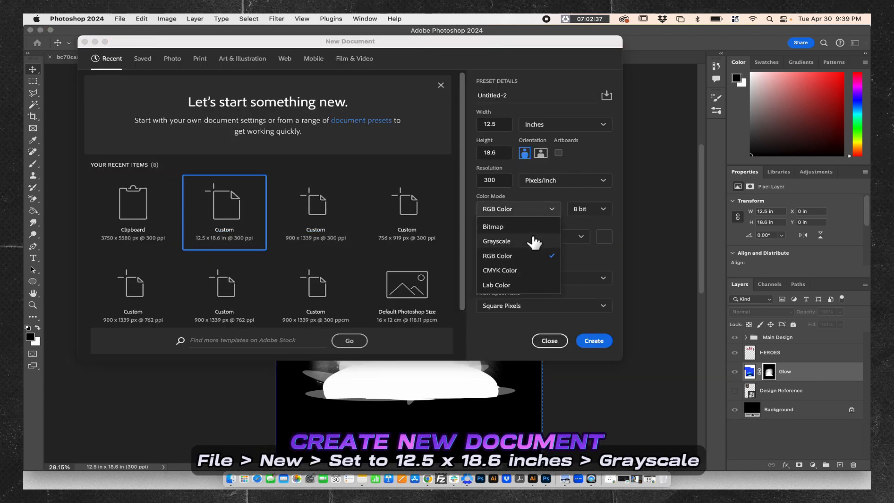
pyautogui.click(540, 237)
pyautogui.click(596, 342)
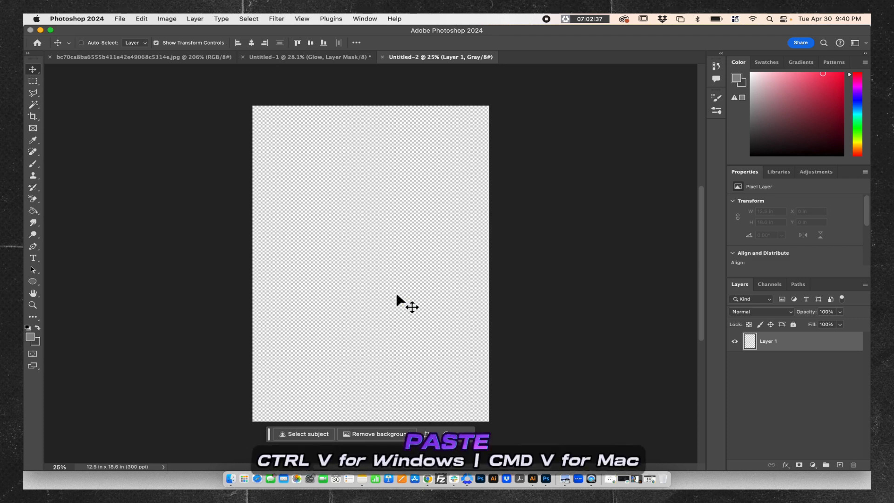
pyautogui.press('super+v')
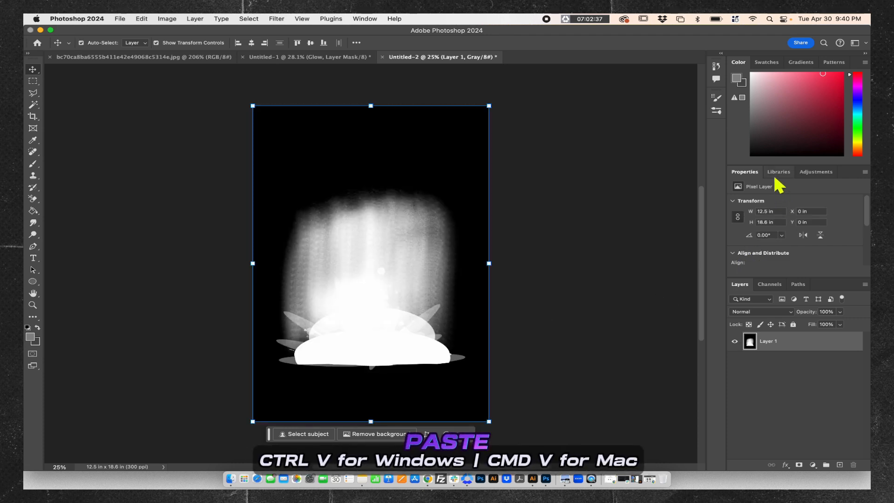
# Darken the pasted mask's midtones slightly with a Curves adjustment layer and merge it into Layer 1
pyautogui.click(802, 173)
pyautogui.click(759, 233)
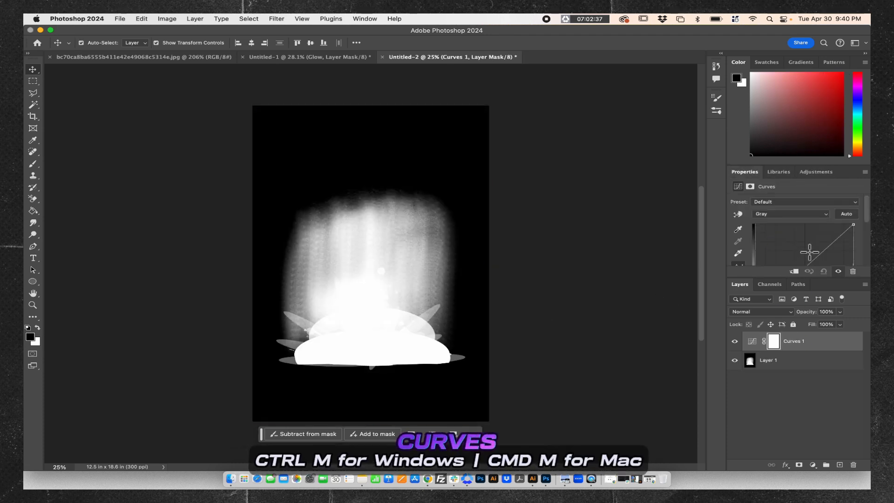
pyautogui.scroll(-2, 801, 224)
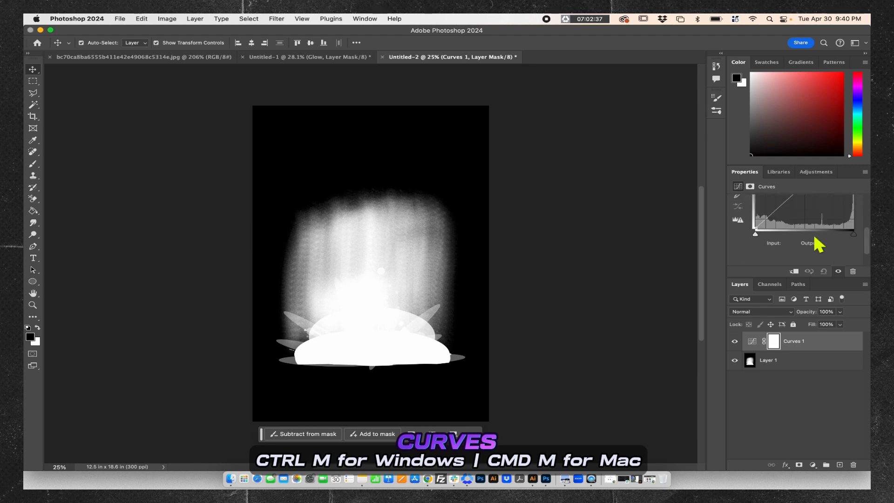
pyautogui.moveTo(818, 209); pyautogui.dragTo(819, 213)
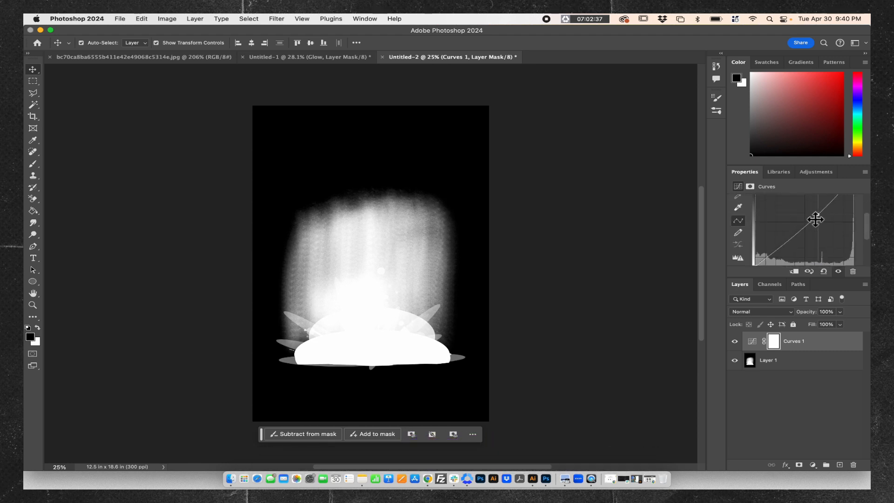
pyautogui.press('super+e')
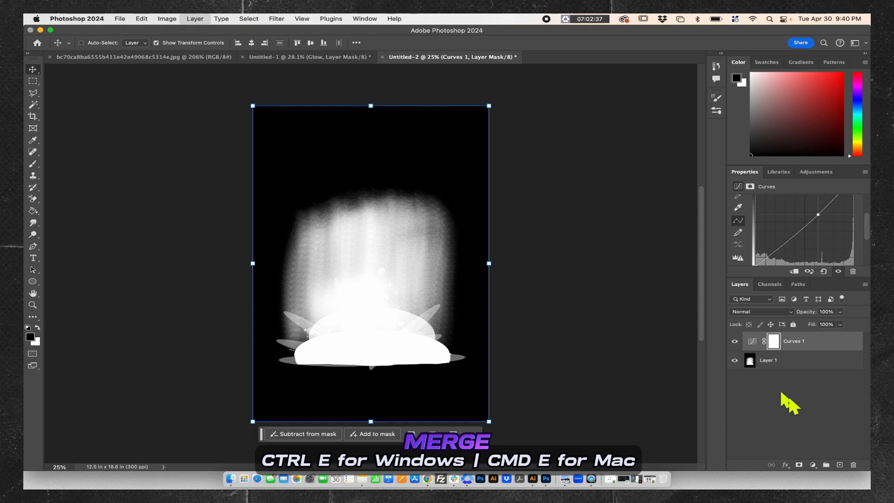
pyautogui.press('super+e')
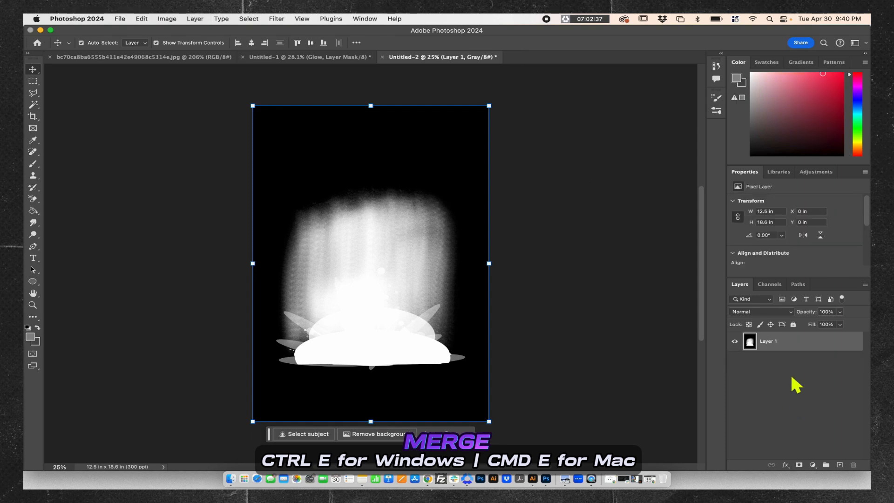
# Flatten and convert the image to Bitmap at 300 pixels/inch with a round halftone screen, frequency 50 lines/inch, angle 22 degrees
pyautogui.click(167, 19)
pyautogui.moveTo(191, 30)
pyautogui.click(297, 38)
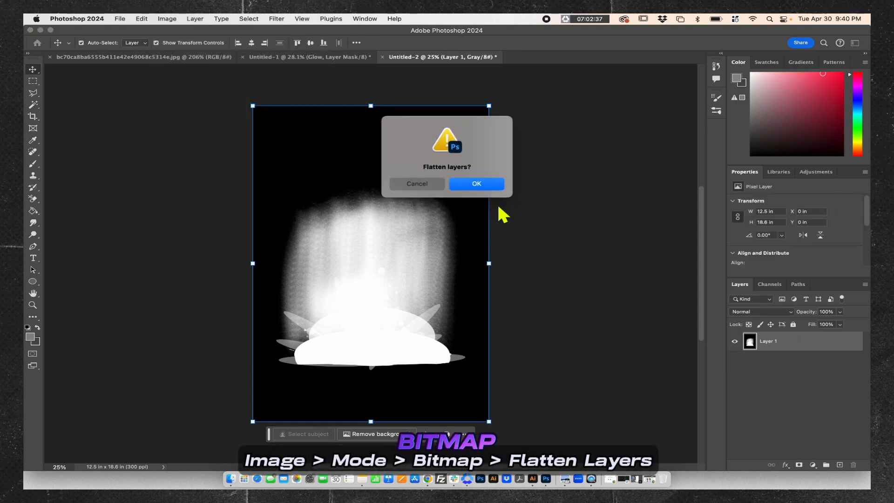
pyautogui.click(477, 184)
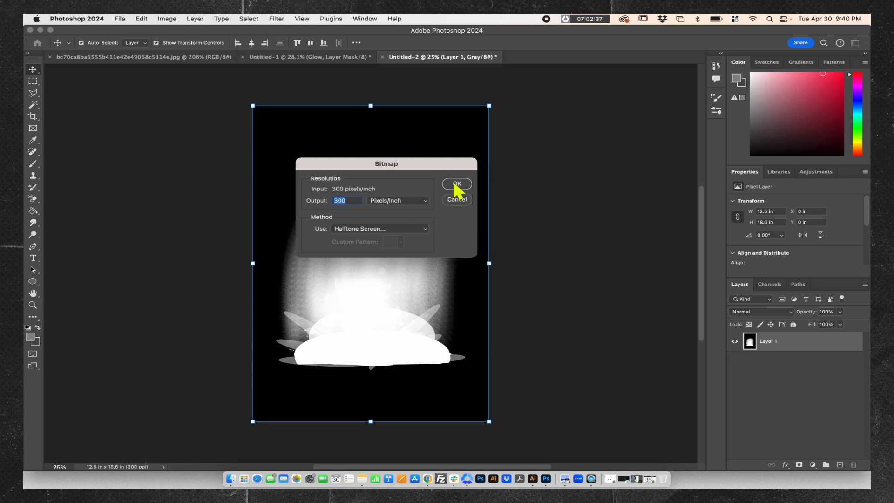
pyautogui.click(456, 185)
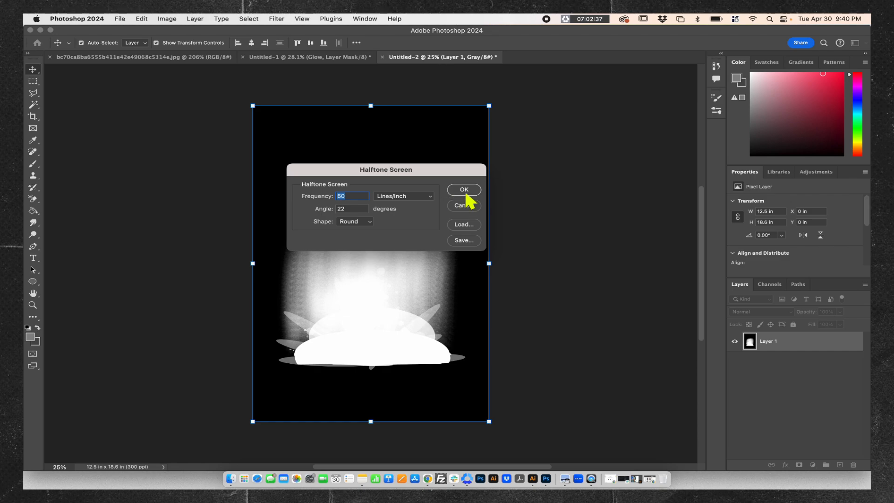
pyautogui.click(464, 190)
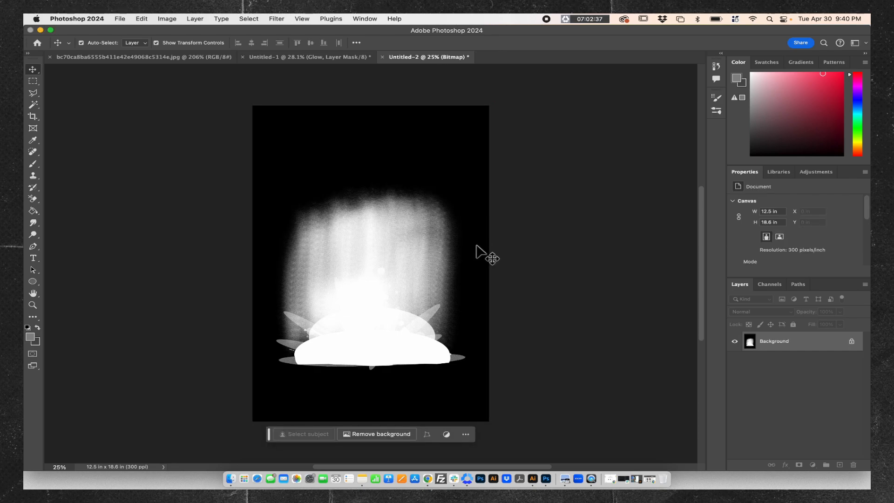
# Copy the entire halftone bitmap and paste it into the Glow layer mask of the Untitled-1 document
pyautogui.press('z')
pyautogui.moveTo(412, 299); pyautogui.dragTo(440, 277)
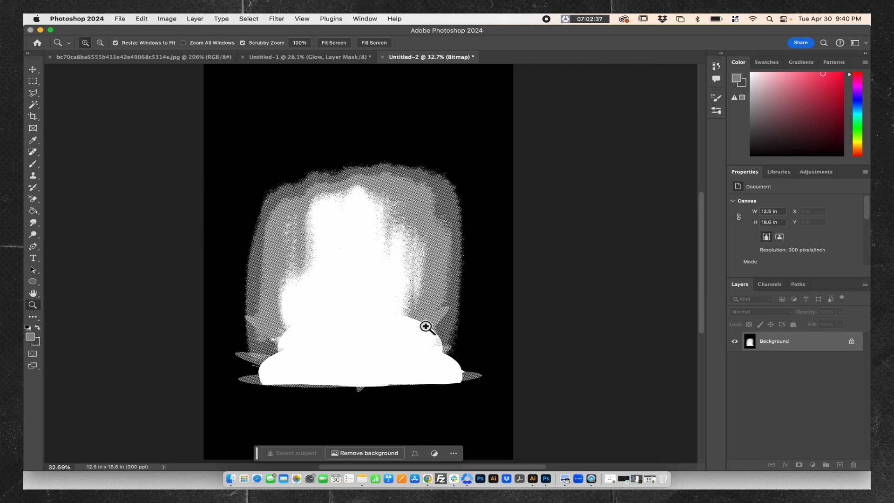
pyautogui.press('super+a')
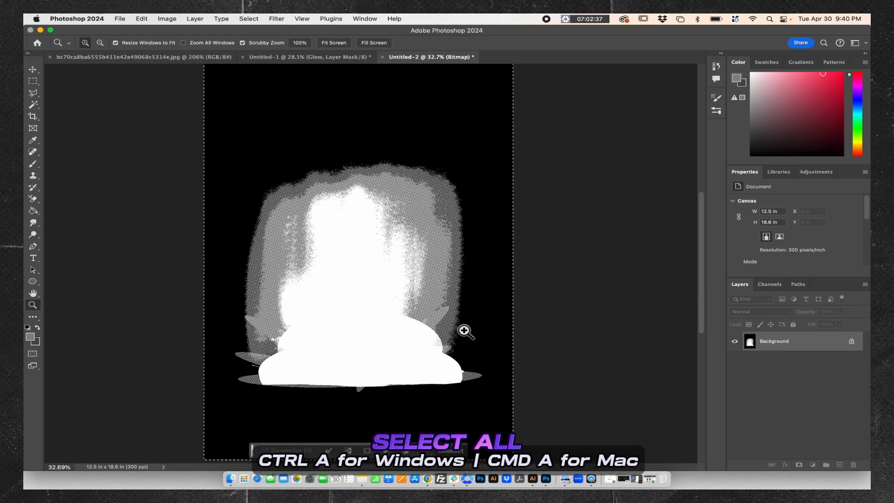
pyautogui.press('super+c')
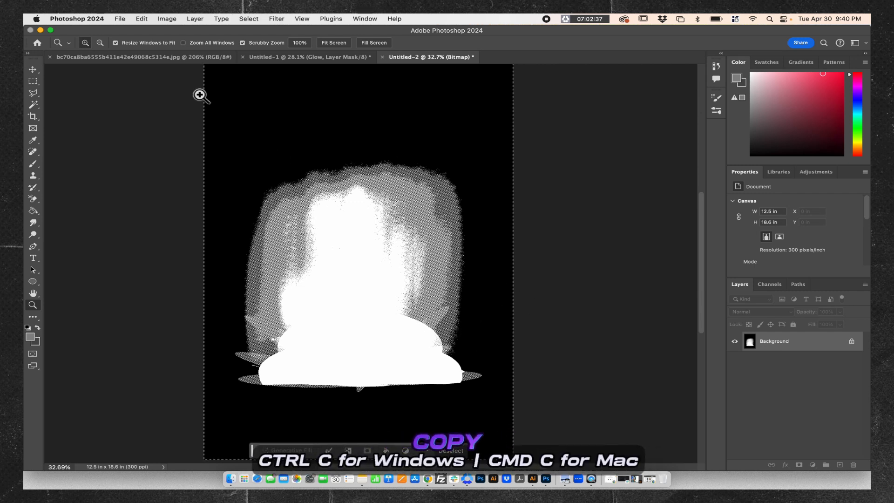
pyautogui.click(264, 60)
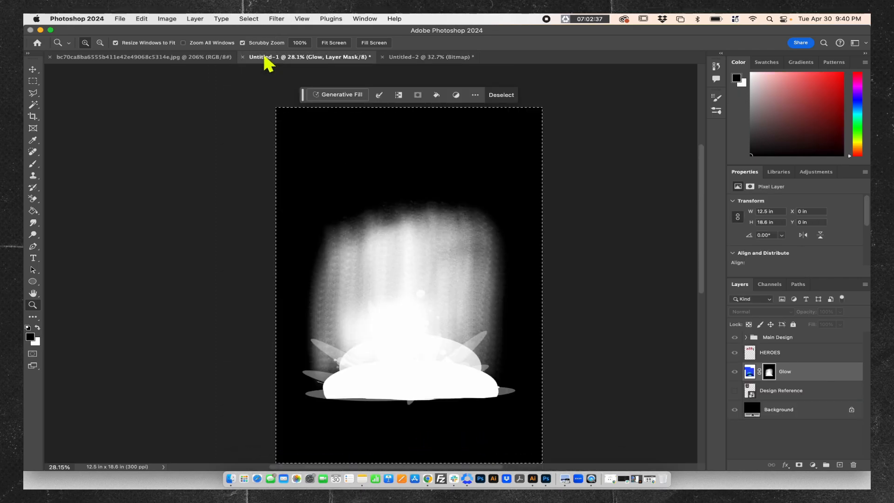
pyautogui.press('super+v')
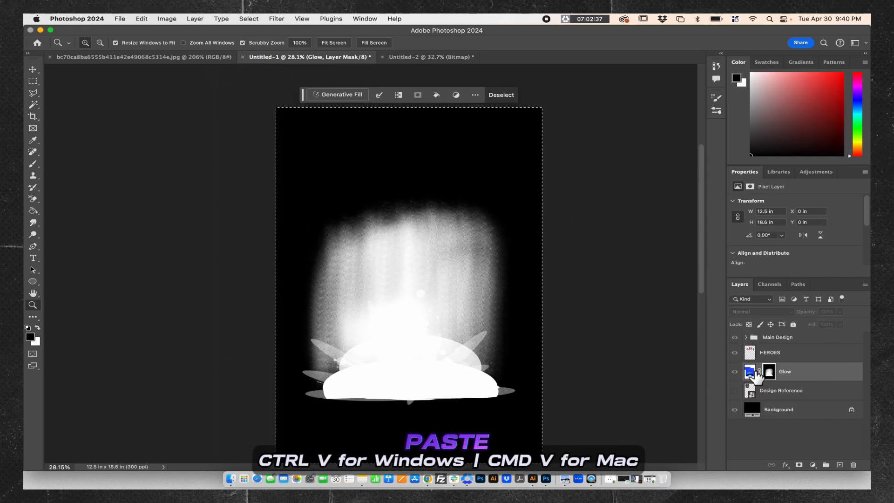
pyautogui.moveTo(501, 272); pyautogui.dragTo(524, 252)
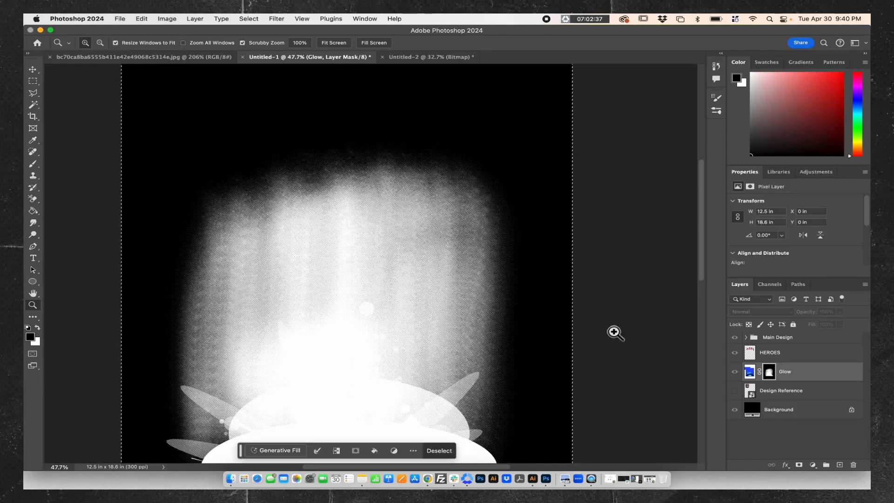
# Leave the mask view by selecting the Design Reference layer and examine the halftoned glow around the characters up close
pyautogui.click(785, 396)
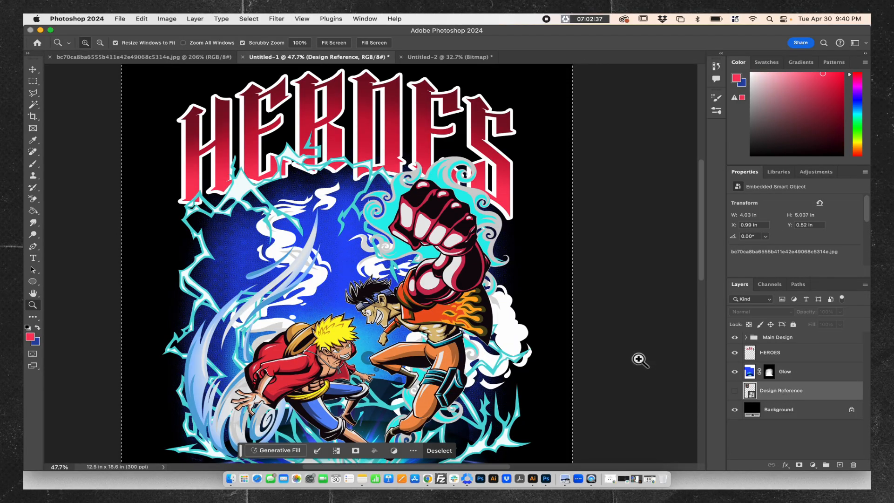
pyautogui.moveTo(371, 245); pyautogui.dragTo(386, 233)
pyautogui.scroll(-5, 385, 233)
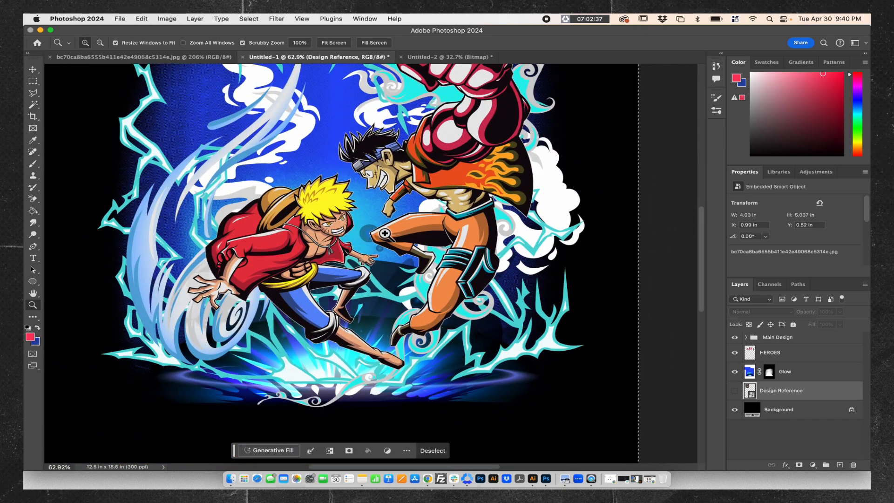
# Deselect everything, compare the artwork with and without the black Background, and delete the Design Reference layer
pyautogui.press('super+d')
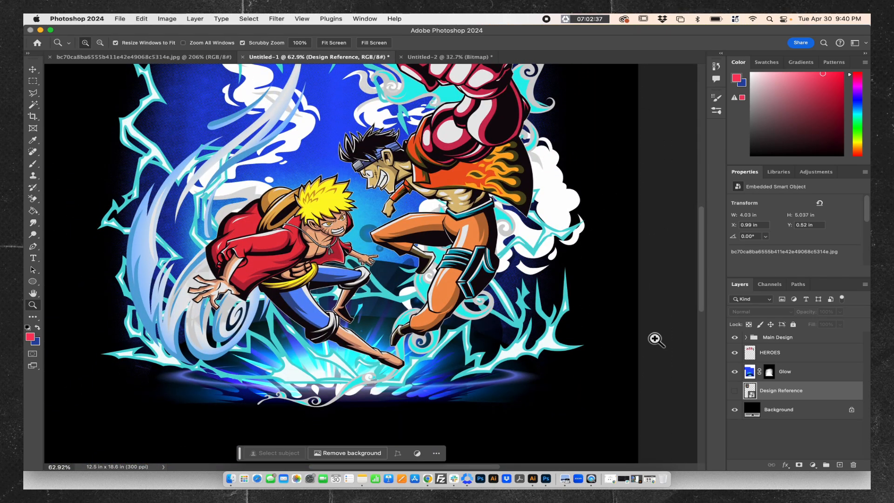
pyautogui.click(735, 410)
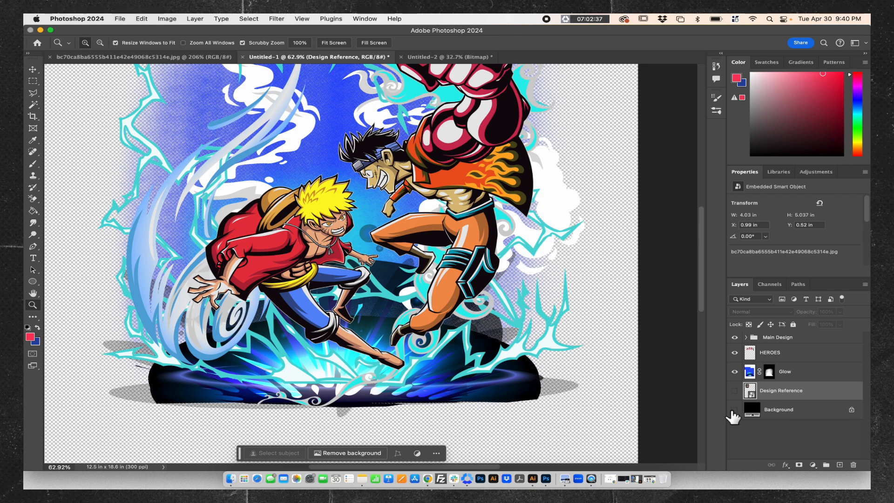
pyautogui.click(735, 411)
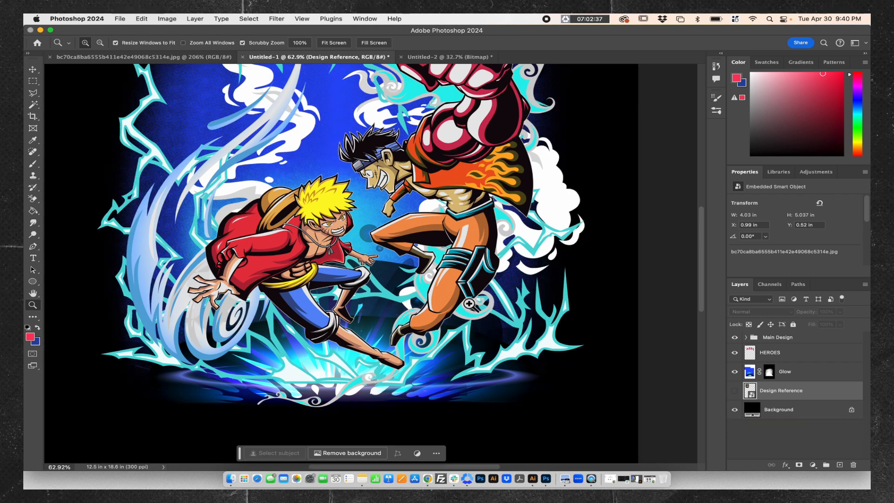
pyautogui.moveTo(468, 300); pyautogui.dragTo(444, 305)
pyautogui.press('BackSpace')
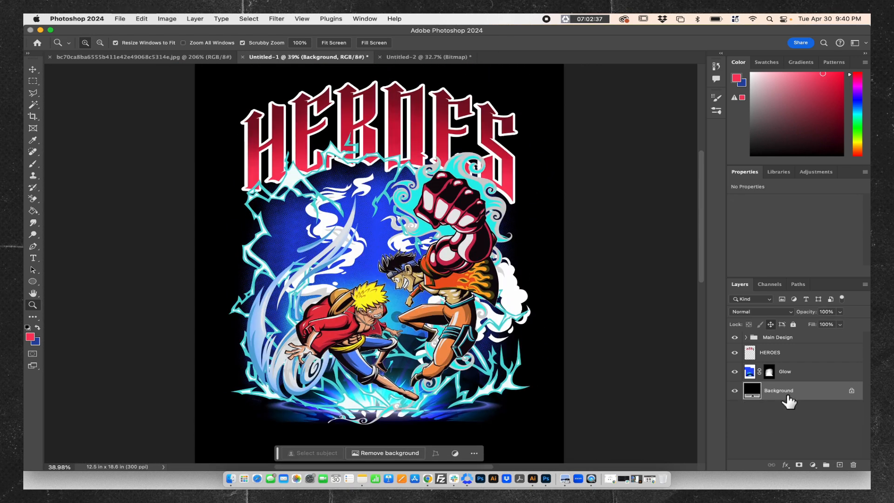
# Hide the Background layer and rename the Main Design group "Main Design (EDITABLE)"
pyautogui.click(735, 391)
pyautogui.click(780, 338)
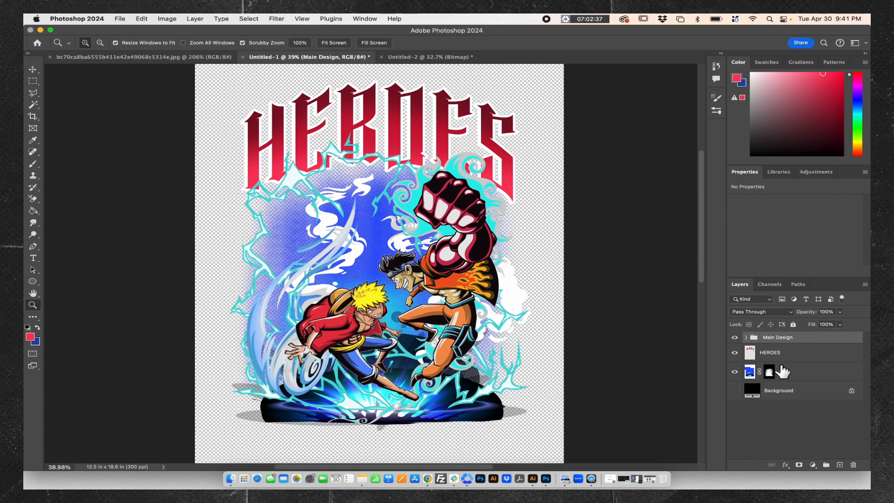
pyautogui.click(778, 358)
pyautogui.click(746, 338)
pyautogui.doubleClick(790, 338)
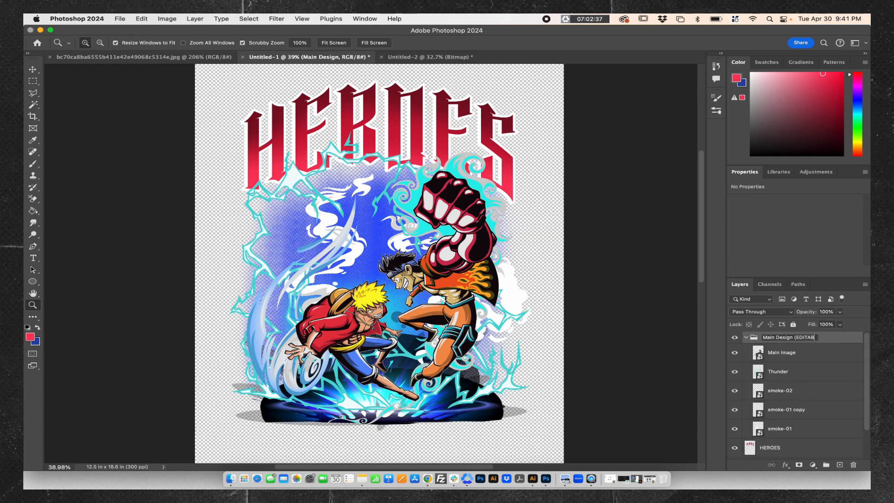
pyautogui.click(747, 338)
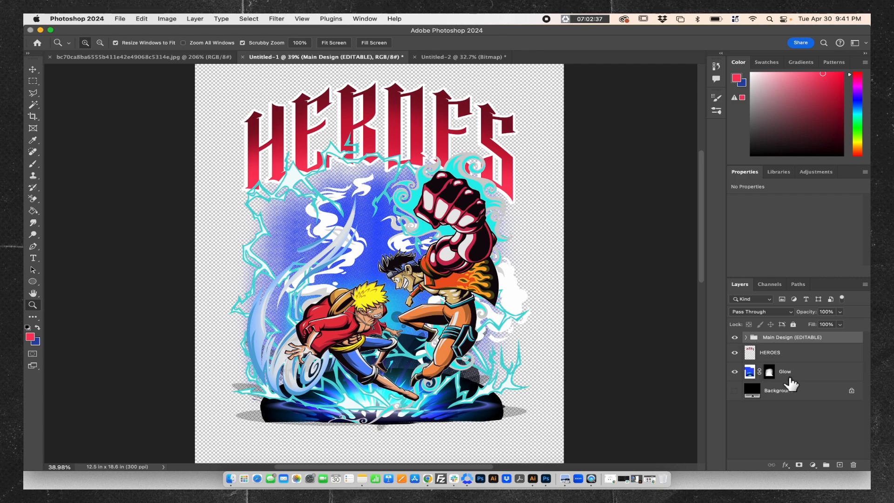
# Move the HEROES and Glow layers into the Main Design (EDITABLE) group
pyautogui.click(788, 376)
pyautogui.keyDown('shift'); pyautogui.click(770, 356); pyautogui.keyUp('shift')
pyautogui.moveTo(771, 356); pyautogui.dragTo(775, 342)
pyautogui.click(746, 337)
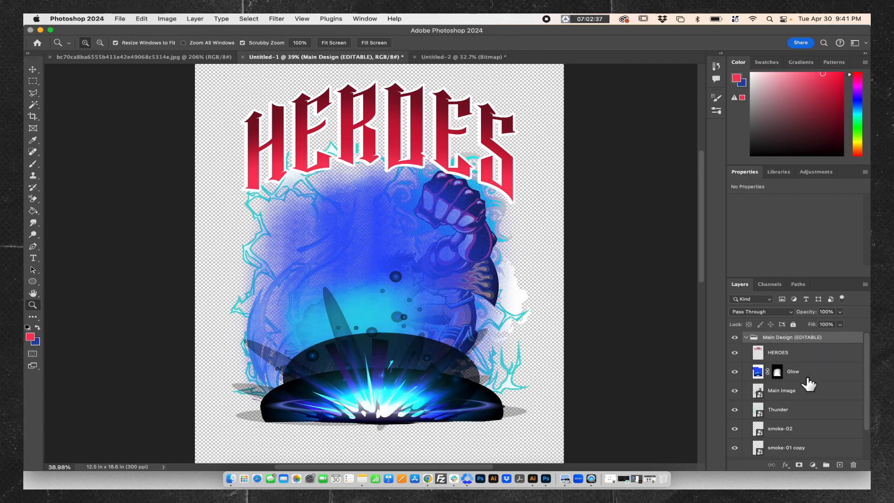
# Reorder HEROES and Glow beneath the smoke-01 layer inside the group and collapse the group
pyautogui.scroll(-3, 806, 377)
pyautogui.click(806, 349)
pyautogui.scroll(3, 805, 350)
pyautogui.keyDown('shift'); pyautogui.click(800, 359); pyautogui.keyUp('shift')
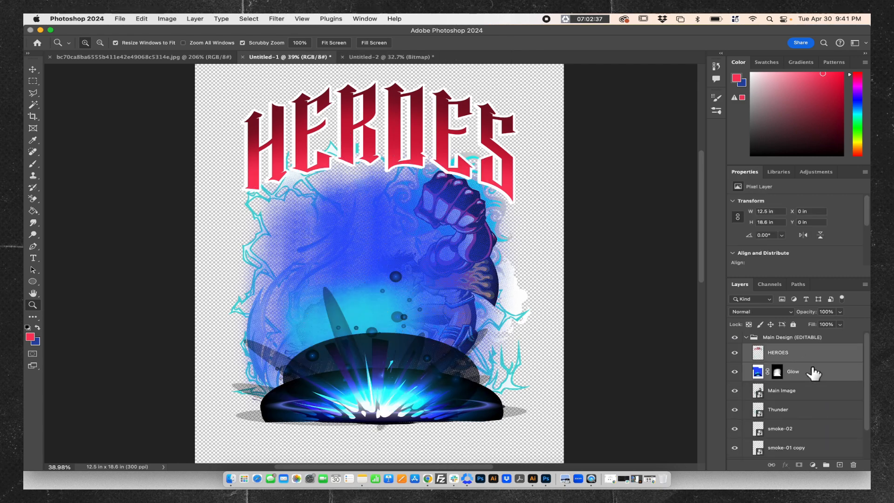
pyautogui.moveTo(815, 373); pyautogui.dragTo(797, 471)
pyautogui.scroll(-2, 798, 425)
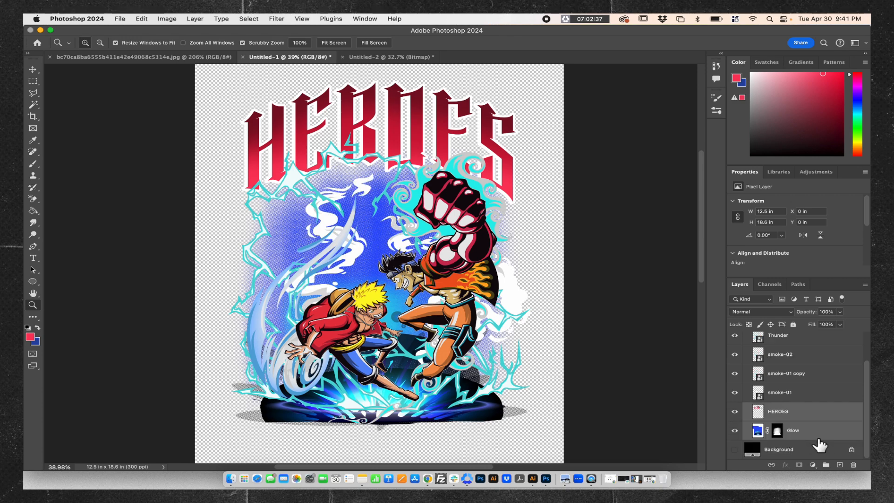
pyautogui.scroll(2, 813, 415)
pyautogui.click(747, 337)
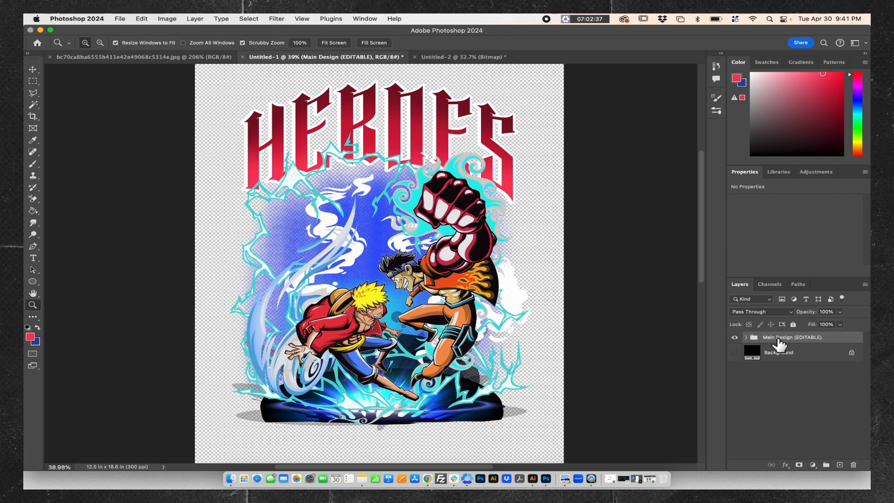
# Duplicate the Main Design (EDITABLE) group, hide the original above a visible Background, and merge the copy into one layer
pyautogui.press('super+j')
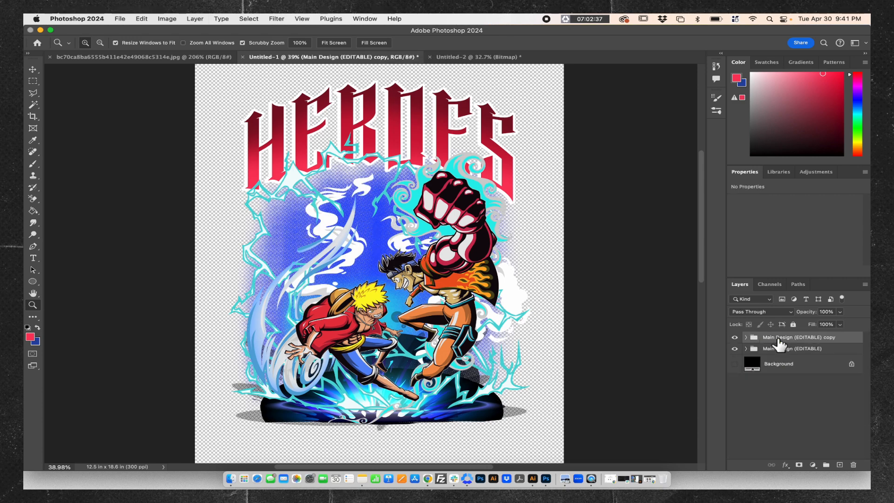
pyautogui.click(735, 362)
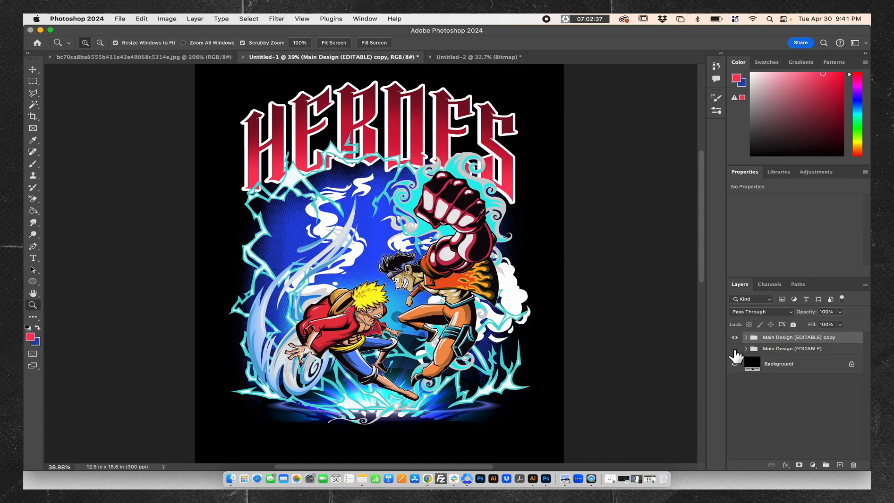
pyautogui.rightClick(781, 343)
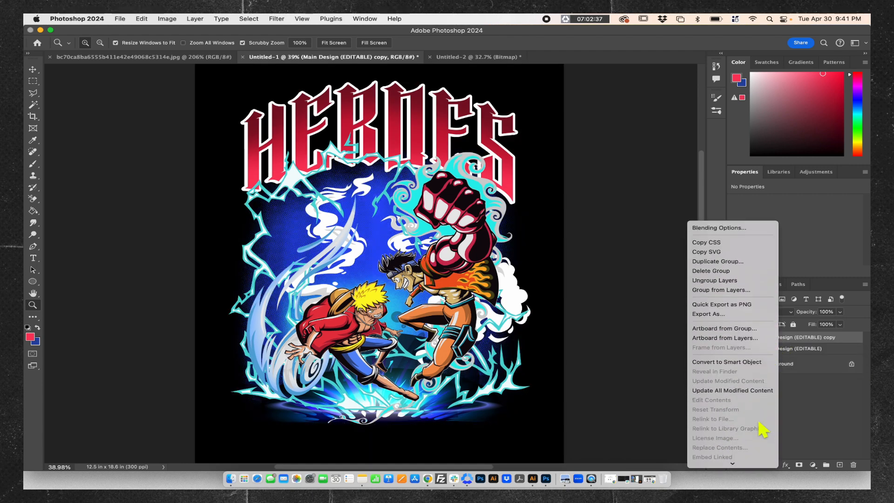
pyautogui.scroll(-3, 764, 429)
pyautogui.click(741, 373)
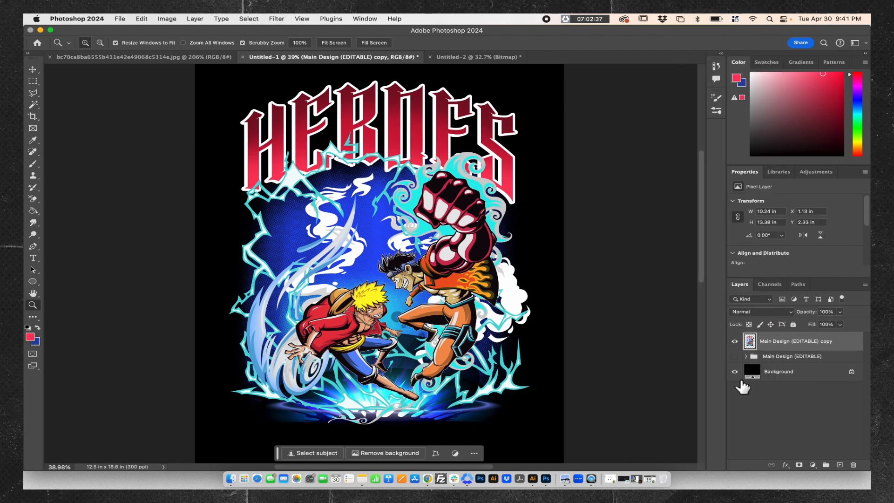
# Erase worn texture from the merged copy's upper-left and lower edges, using an eraser tip from the 24-grunge-brushes set
pyautogui.rightClick(32, 199)
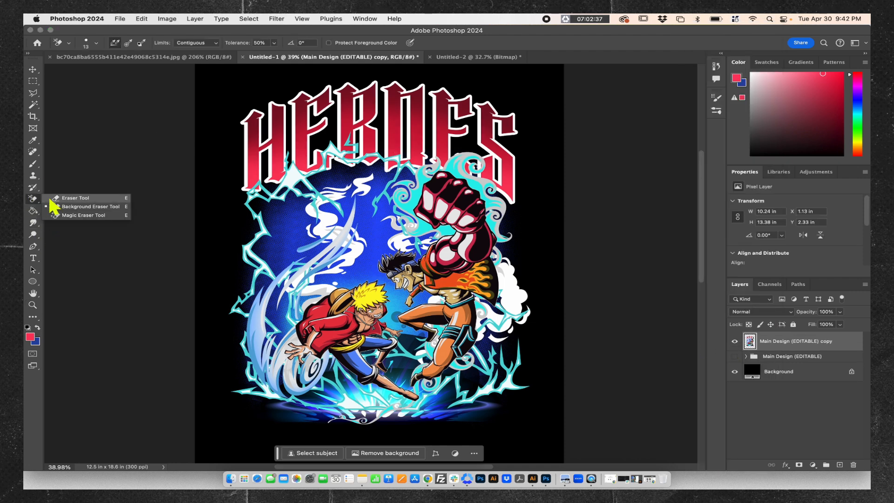
pyautogui.click(65, 198)
pyautogui.click(87, 44)
pyautogui.click(42, 145)
pyautogui.scroll(-2, 69, 195)
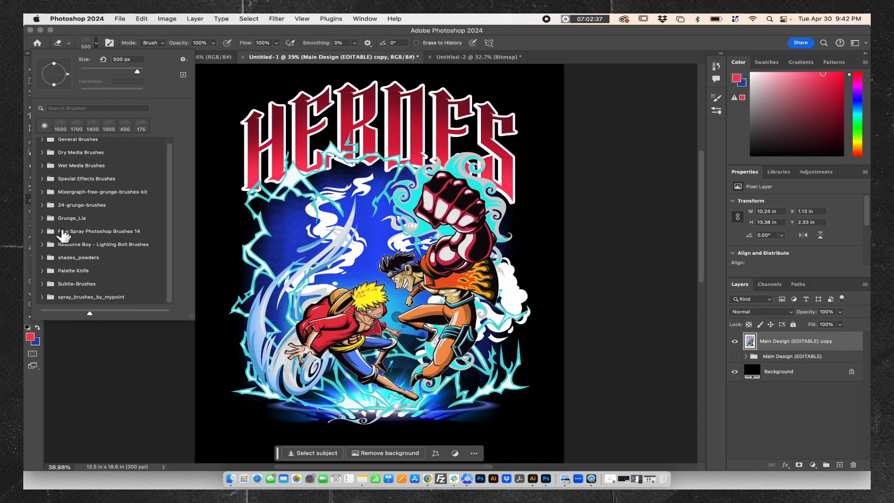
pyautogui.scroll(1, 63, 231)
pyautogui.click(43, 211)
pyautogui.click(89, 228)
pyautogui.click(294, 167)
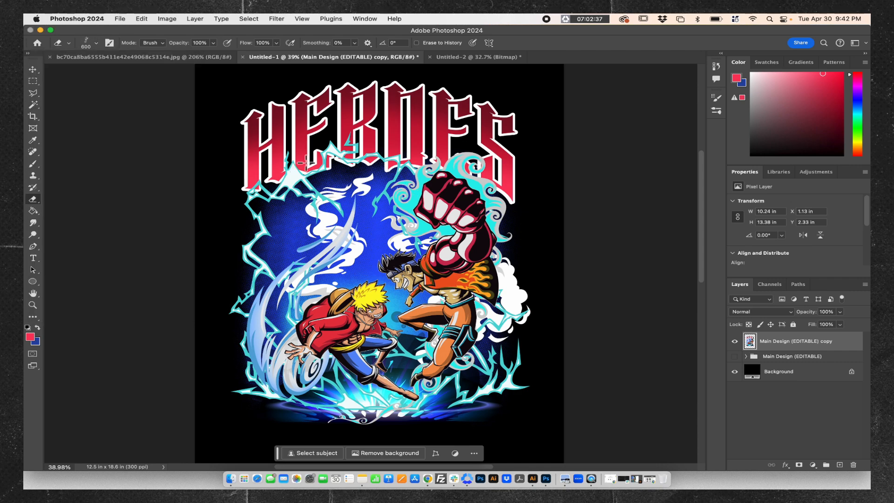
pyautogui.click(311, 413)
pyautogui.click(561, 399)
# Choose another grunge eraser tip, enlarge it to 700 px, and distress the big fist and the end of the title
pyautogui.click(87, 44)
pyautogui.click(89, 243)
pyautogui.click(446, 179)
pyautogui.press(']')
pyautogui.press(']')
pyautogui.press(']')
pyautogui.press(']')
pyautogui.click(551, 83)
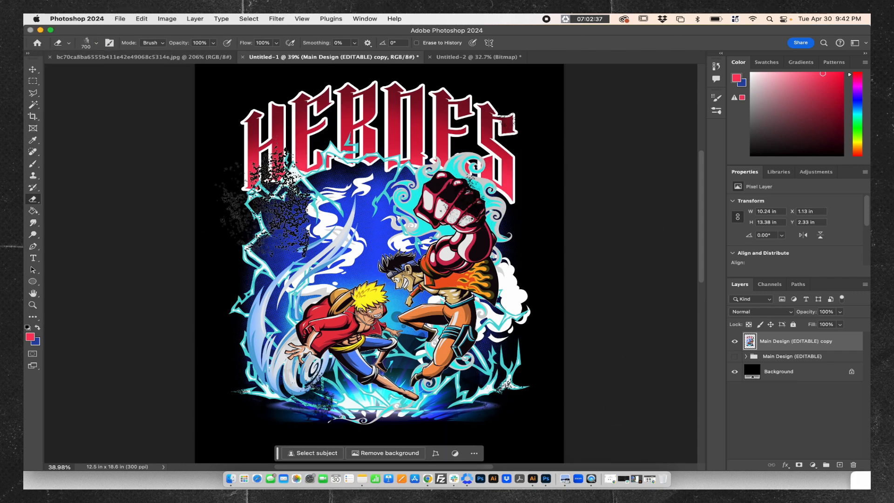
# Stamp eraser texture on the left lightning and swirl, the title's centre and top edge, and the ground lightning
pyautogui.click(253, 204)
pyautogui.click(256, 293)
pyautogui.click(382, 154)
pyautogui.click(438, 402)
pyautogui.click(308, 78)
# Distress the upper-left blue glow, central smoke and lower centre using the Grunge 04 eraser tip at increasing sizes
pyautogui.click(88, 43)
pyautogui.click(97, 290)
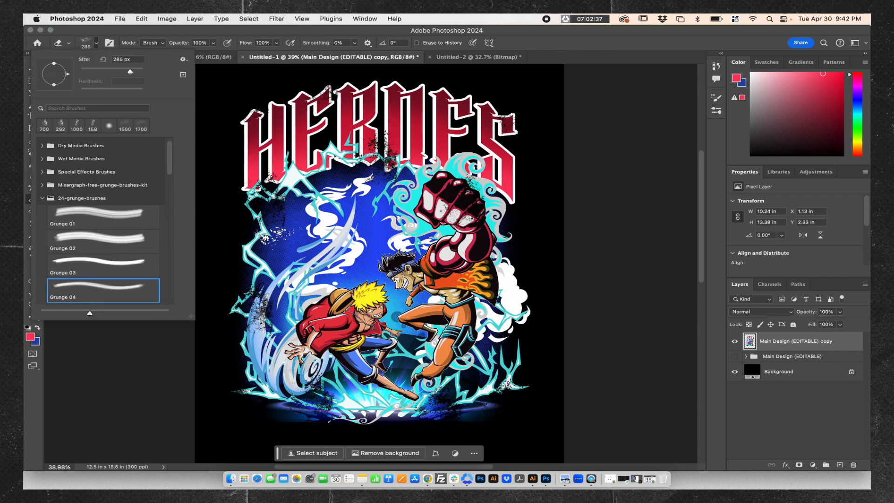
pyautogui.click(279, 235)
pyautogui.press(']')
pyautogui.press(']')
pyautogui.press(']')
pyautogui.press(']')
pyautogui.press(']')
pyautogui.press(']')
pyautogui.press(']')
pyautogui.press(']')
pyautogui.click(411, 247)
pyautogui.click(373, 364)
# Distress the HEROES lettering with the 1000 px grunge eraser, toggling the black Background to compare the wear
pyautogui.click(735, 372)
pyautogui.click(431, 131)
pyautogui.click(735, 372)
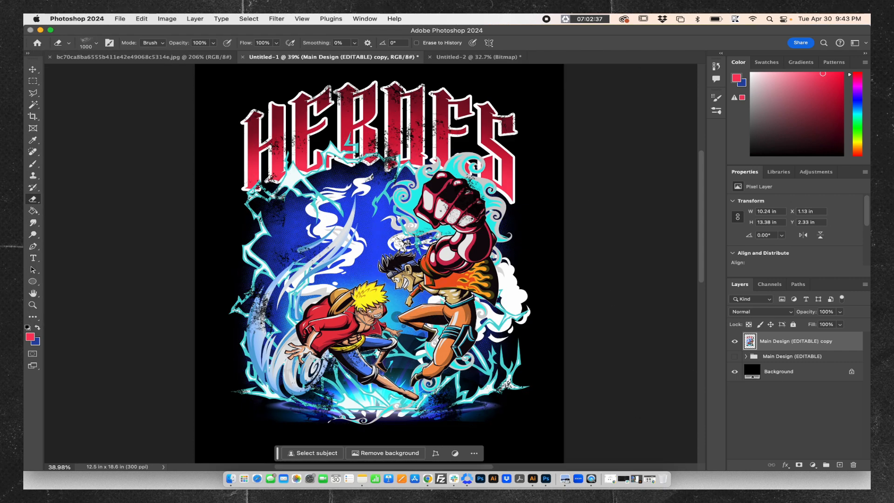
pyautogui.click(735, 372)
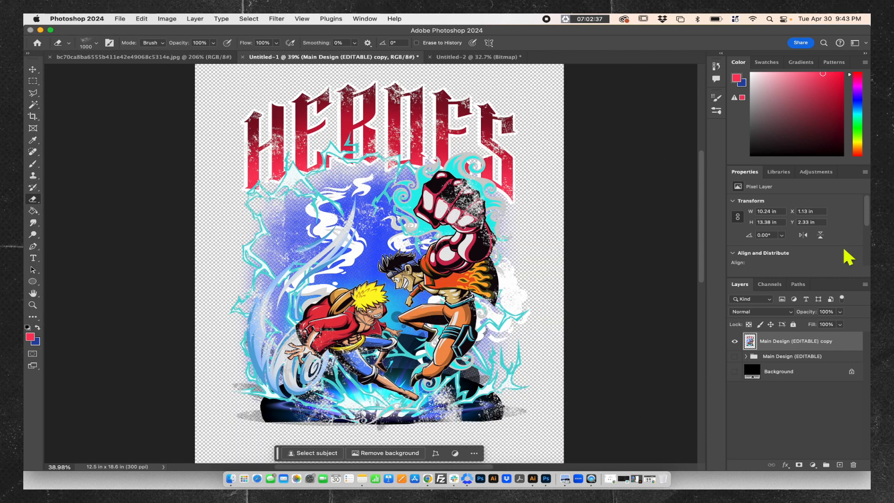
# Show the Background and distress the title, smoke and left swirl with another grunge eraser tip enlarged to 700 px
pyautogui.click(88, 43)
pyautogui.click(101, 287)
pyautogui.click(735, 372)
pyautogui.press(']')
pyautogui.press(']')
pyautogui.press(']')
pyautogui.press(']')
pyautogui.press(']')
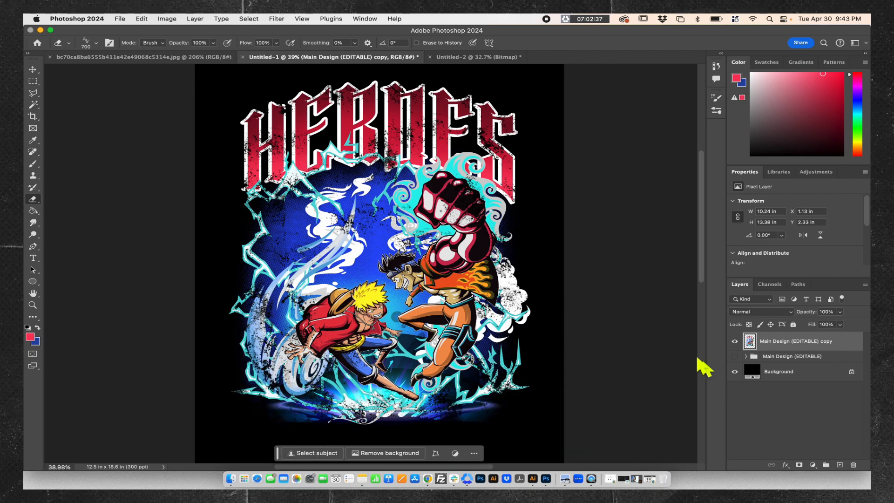
# Pick a different grunge eraser tip and hide the black Background to work on the characters up close
pyautogui.click(88, 43)
pyautogui.click(93, 264)
pyautogui.click(734, 372)
pyautogui.press('z')
pyautogui.moveTo(591, 394)
pyautogui.mouseDown()
pyautogui.moveTo(580, 392)
pyautogui.moveTo(594, 391)
pyautogui.mouseUp()
pyautogui.press('e')
# Distress the black-haired character's shoulder with another grunge eraser tip and enlarge the tip from 292 to 500 px
pyautogui.click(88, 43)
pyautogui.scroll(5, 132, 247)
pyautogui.click(128, 210)
pyautogui.click(87, 43)
pyautogui.click(103, 228)
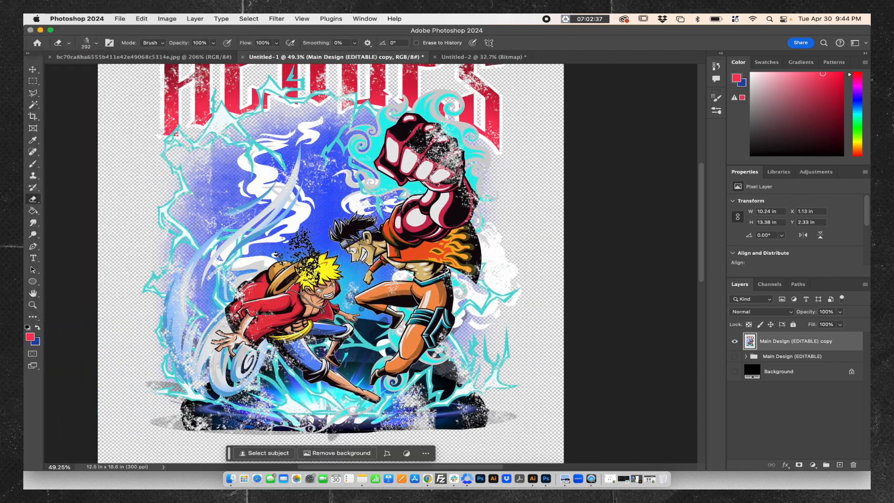
pyautogui.click(409, 230)
pyautogui.press(']')
pyautogui.press(']')
pyautogui.press(']')
pyautogui.scroll(4, 442, 148)
pyautogui.scroll(-4, 469, 363)
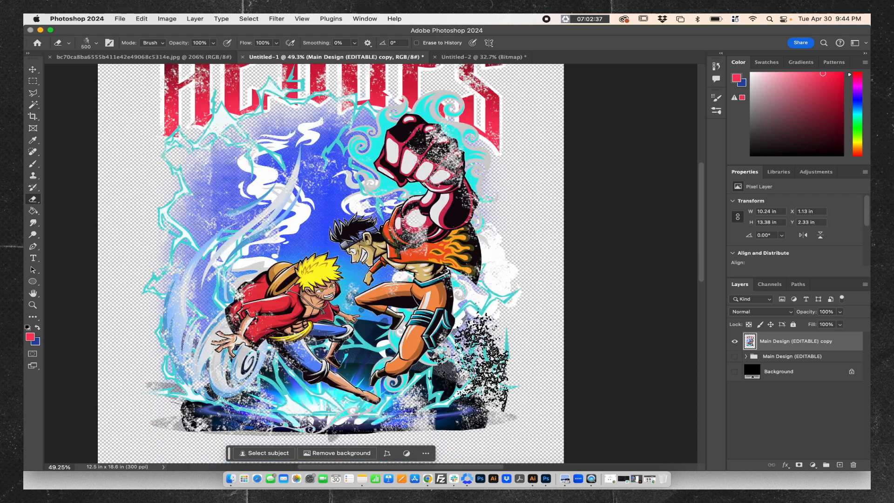
# Show the black Background again and erase more grunge texture from the lower-left part of the artwork
pyautogui.scroll(-3, 494, 372)
pyautogui.click(735, 371)
pyautogui.press('z')
pyautogui.moveTo(577, 326); pyautogui.dragTo(567, 320)
pyautogui.press('e')
pyautogui.click(298, 311)
pyautogui.scroll(1, 373, 260)
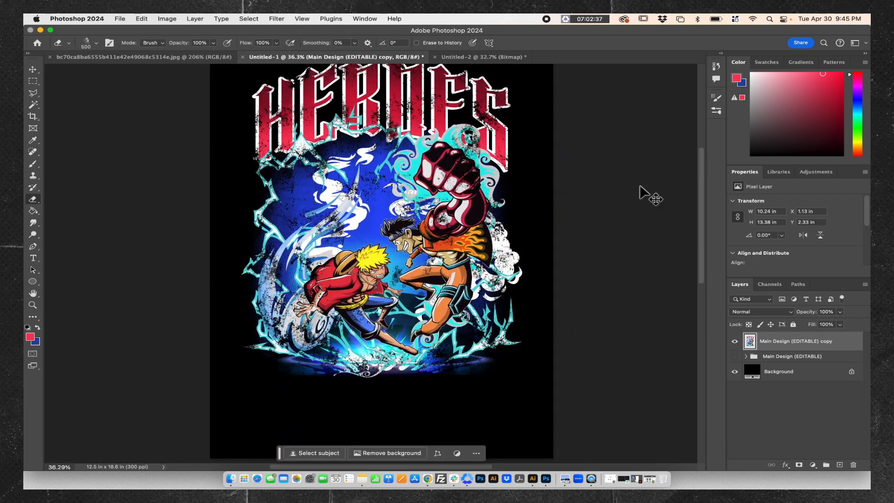
pyautogui.scroll(2, 650, 195)
# Hide the Background, then set the merged design's width to 10.5 in and centre it horizontally on the canvas
pyautogui.click(735, 372)
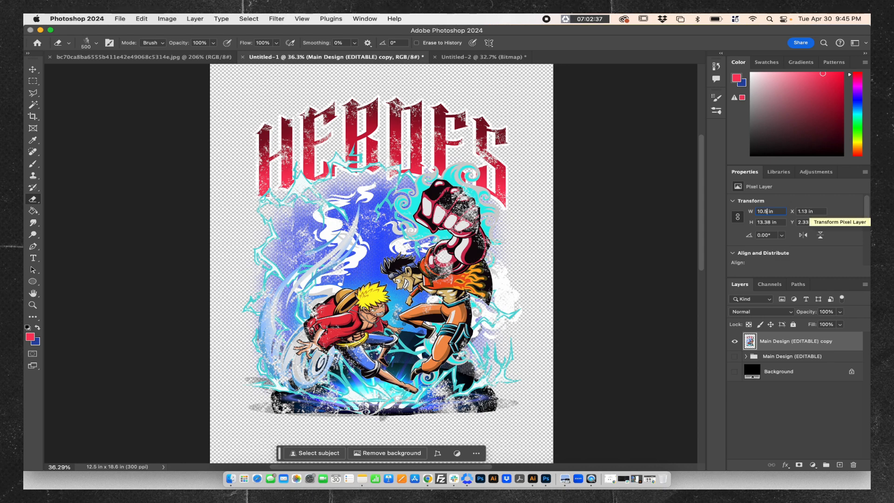
pyautogui.press('Return')
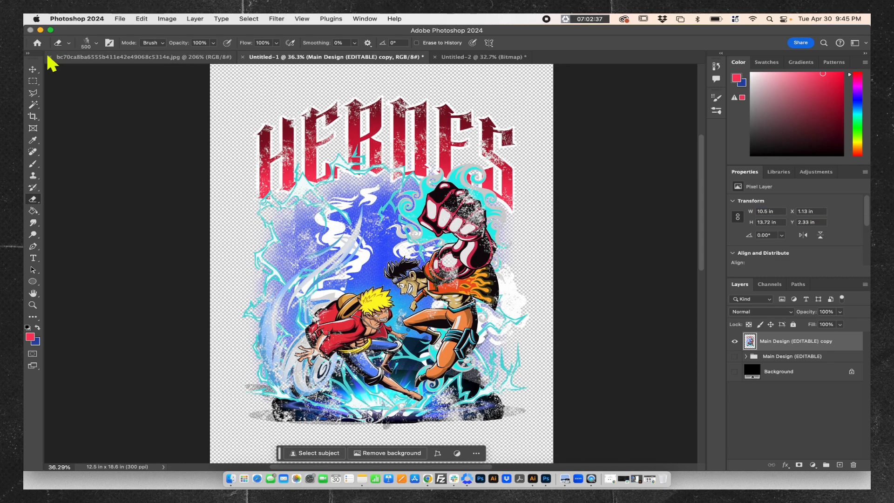
pyautogui.click(33, 69)
pyautogui.click(251, 43)
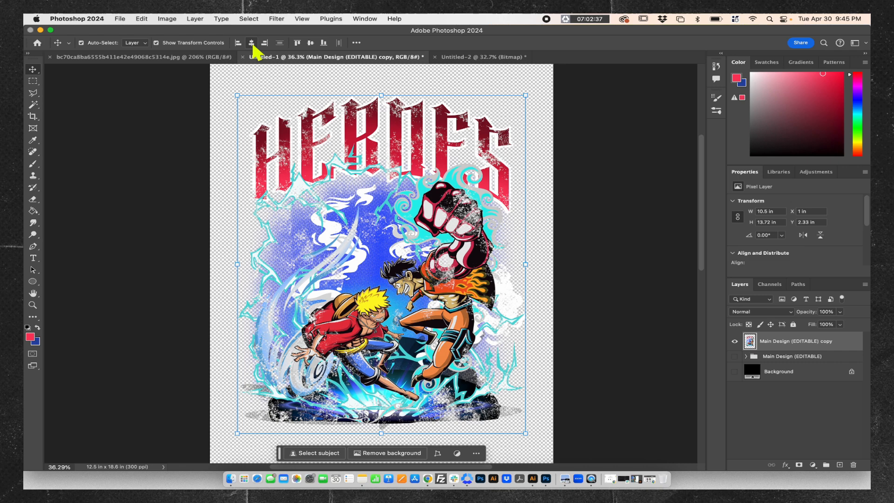
pyautogui.click(594, 200)
pyautogui.scroll(-2, 594, 201)
pyautogui.scroll(1, 594, 200)
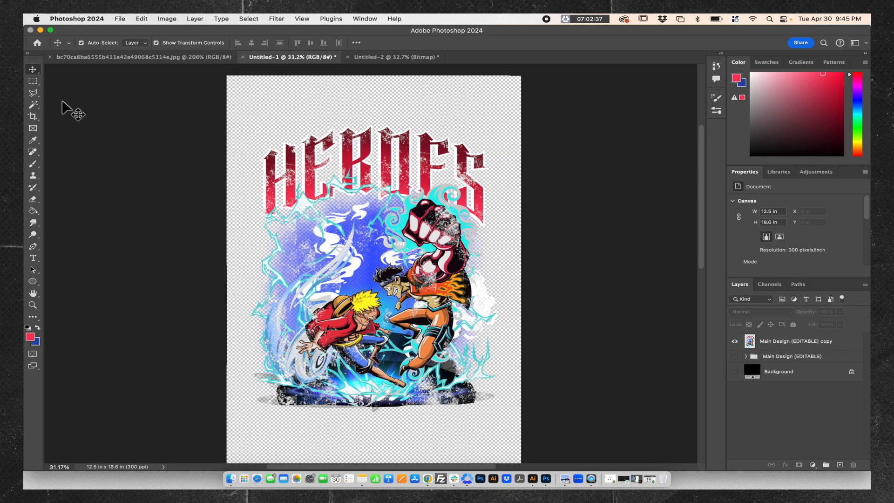
# Save the document to the Desktop as Heroes.psd in Photoshop format
pyautogui.click(120, 19)
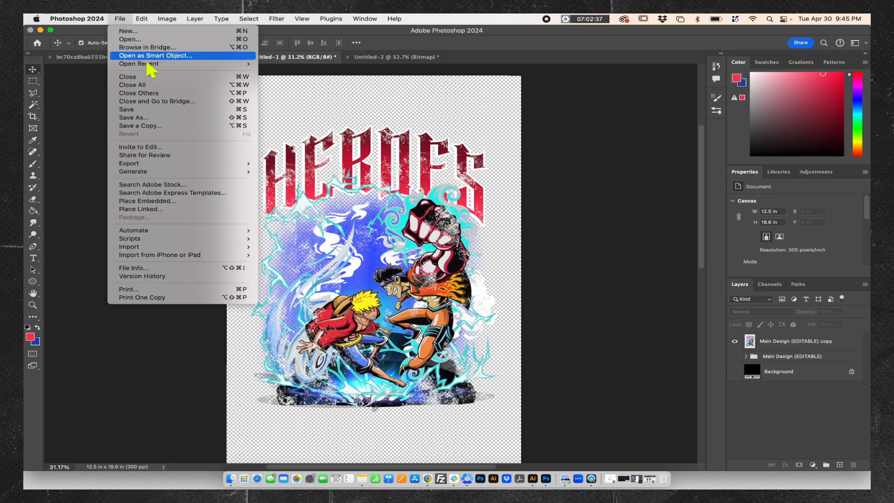
pyautogui.click(142, 124)
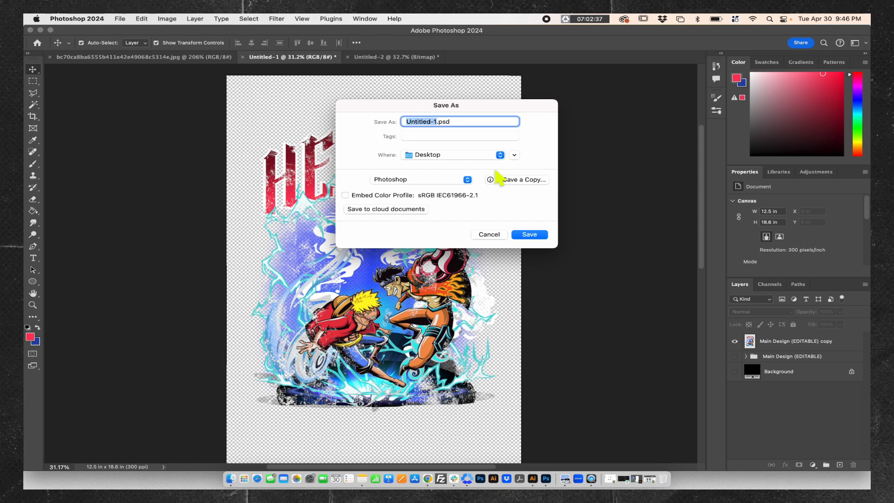
pyautogui.click(530, 234)
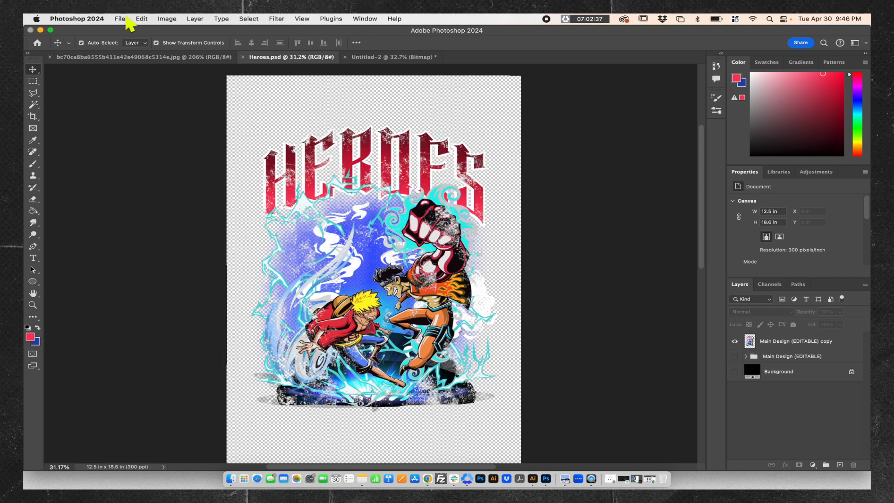
# Export the Heroes artwork with the Export As command and save the exported file
pyautogui.click(122, 19)
pyautogui.moveTo(226, 164)
pyautogui.click(283, 172)
pyautogui.moveTo(571, 84); pyautogui.dragTo(647, 77)
pyautogui.click(683, 437)
pyautogui.click(501, 190)
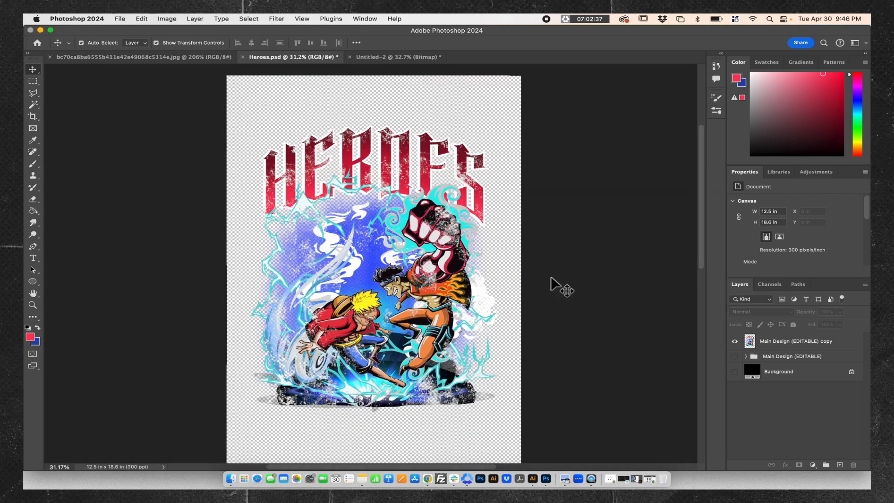